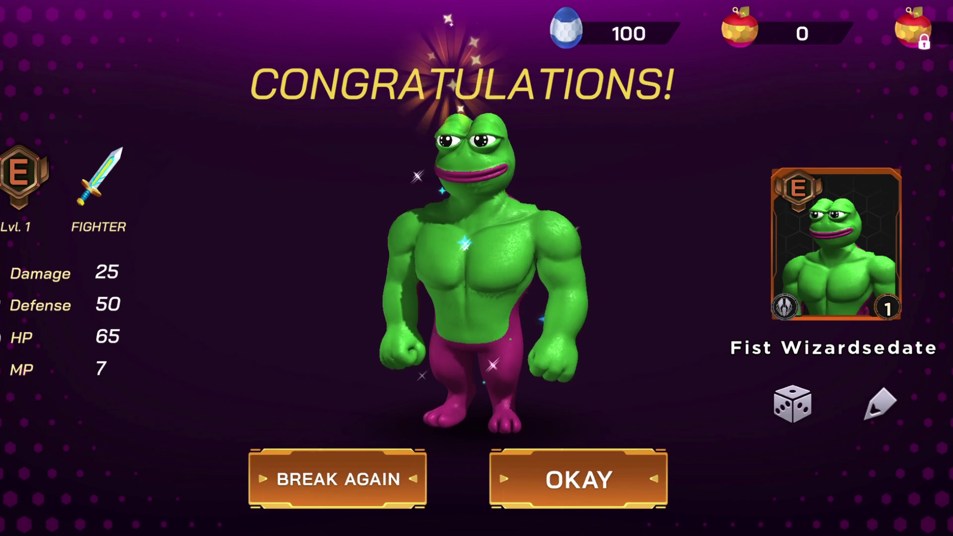
Step: Dismiss the Fist Wizardsedate hatch reveal with Break Again to return to the egg screen
left_click(338, 479)
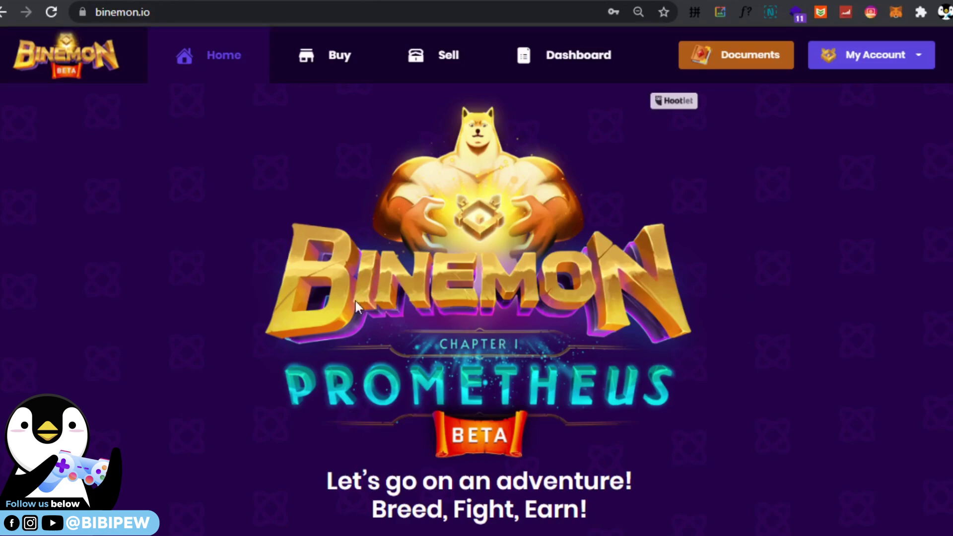
Step: Check the account details, then open MetaMask's Custom RPC network form
left_click(870, 64)
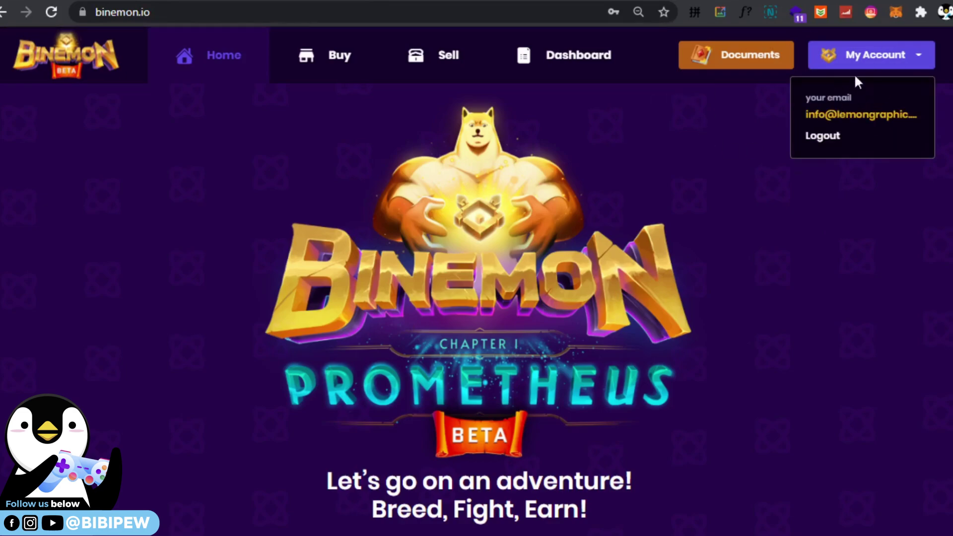
left_click(866, 60)
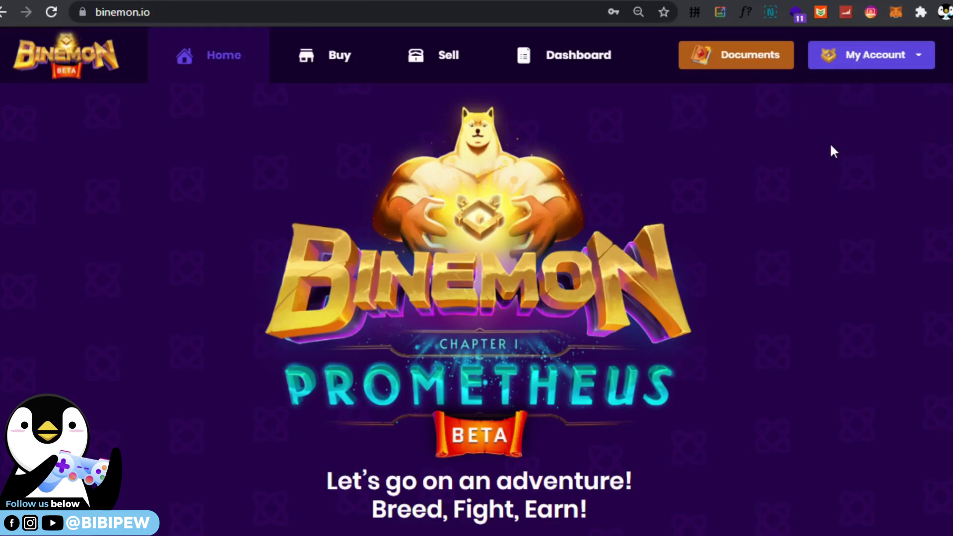
left_click(893, 11)
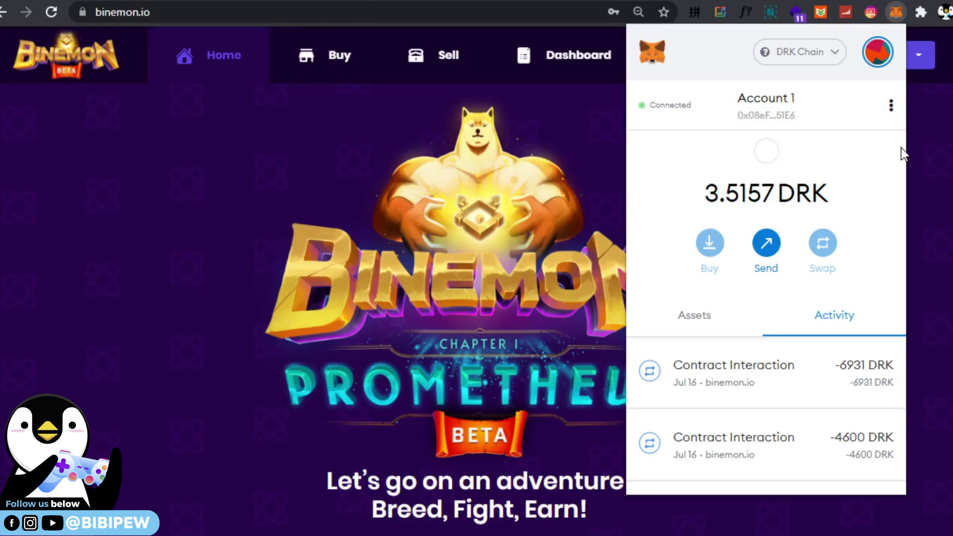
left_click(803, 59)
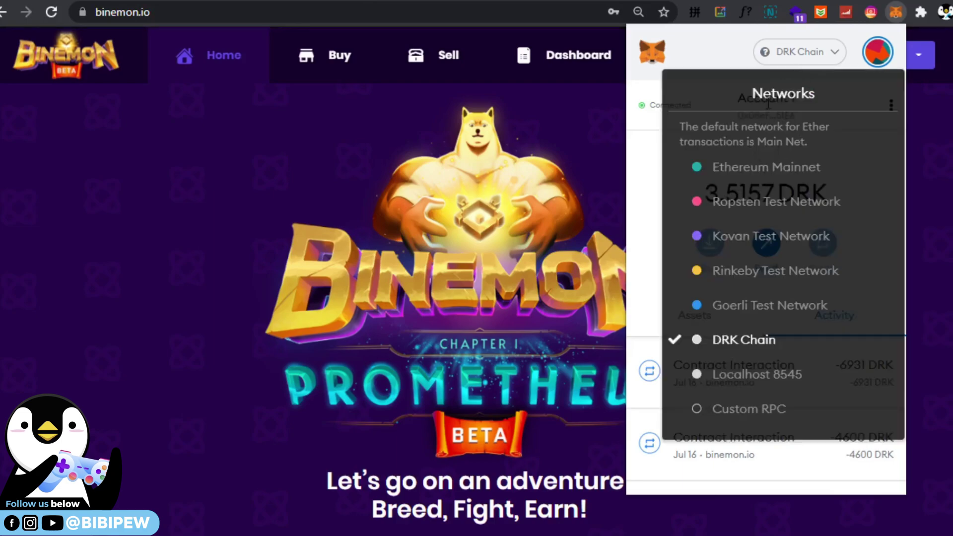
left_click(737, 410)
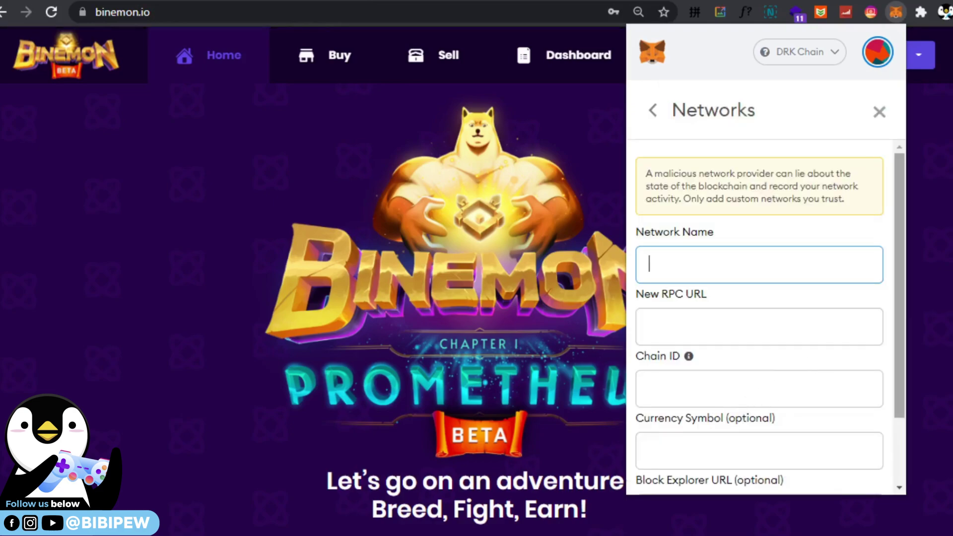
Step: Enter DRK Chain as the network name, paste the DRK RPC URL, and set chain ID 66
scroll(819, 351, "down", 3)
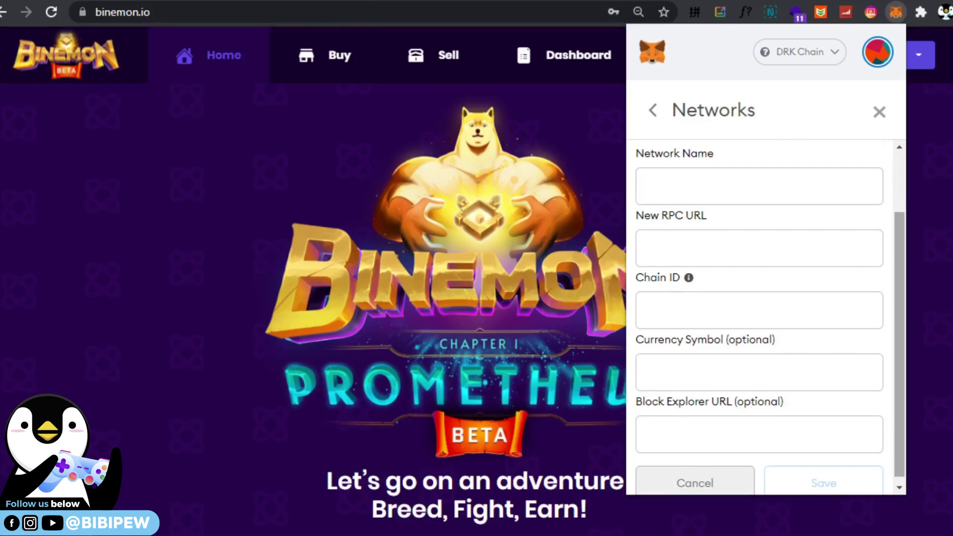
left_click(715, 189)
type("draken.exchange")
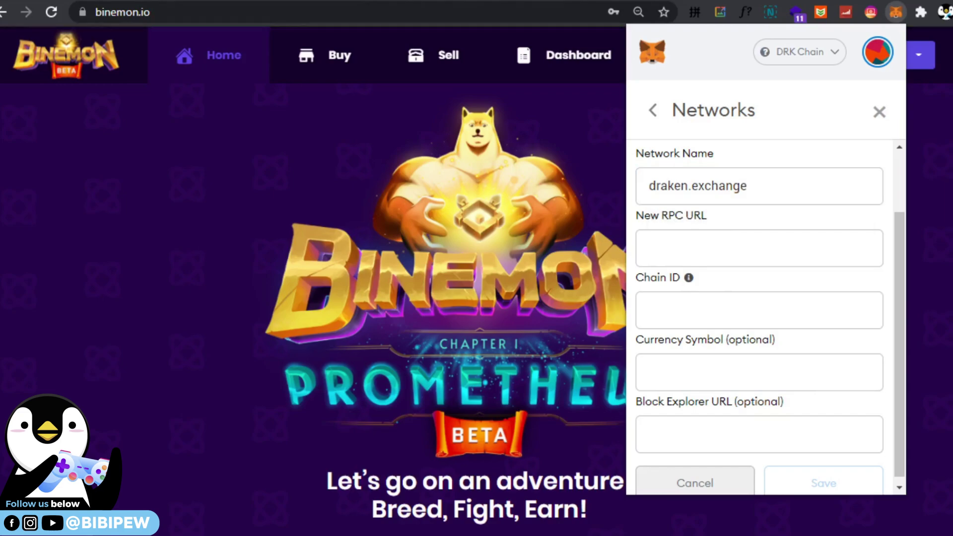
triple_click(766, 190)
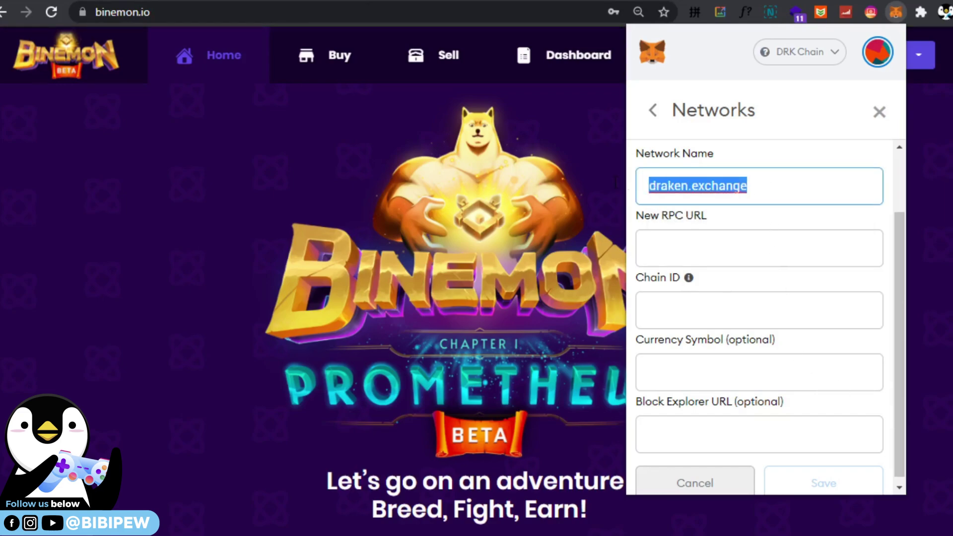
key("ctrl+z")
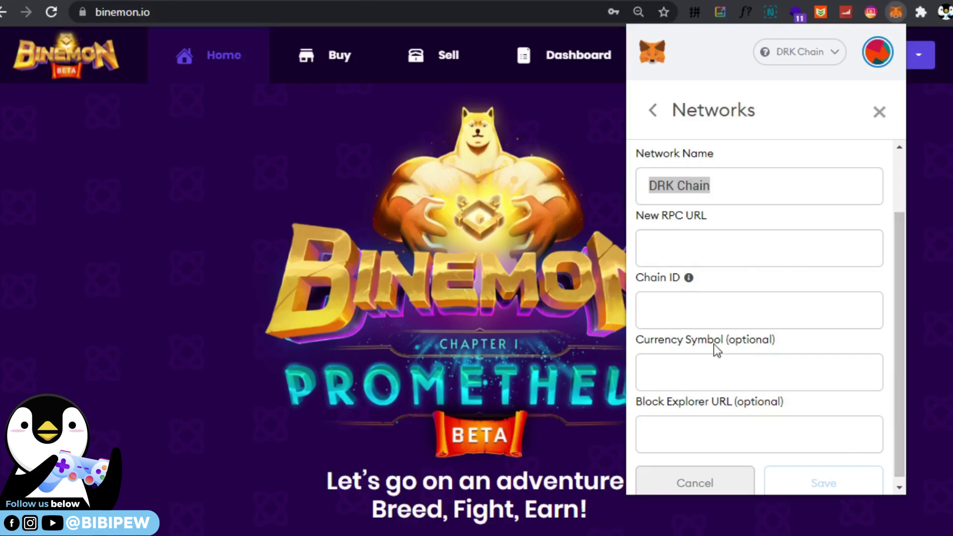
left_click(719, 251)
type("https://rpc.draken.exchange/")
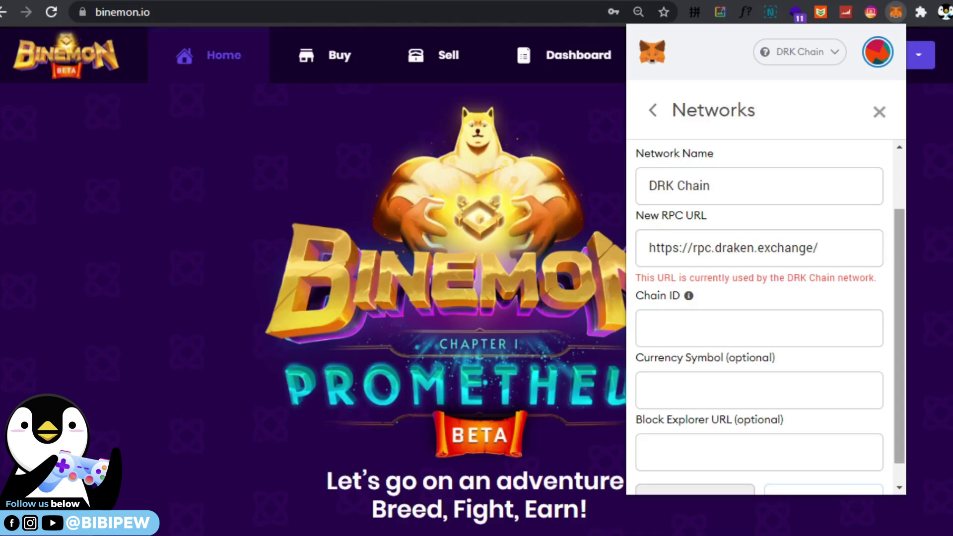
left_click(727, 333)
type("66")
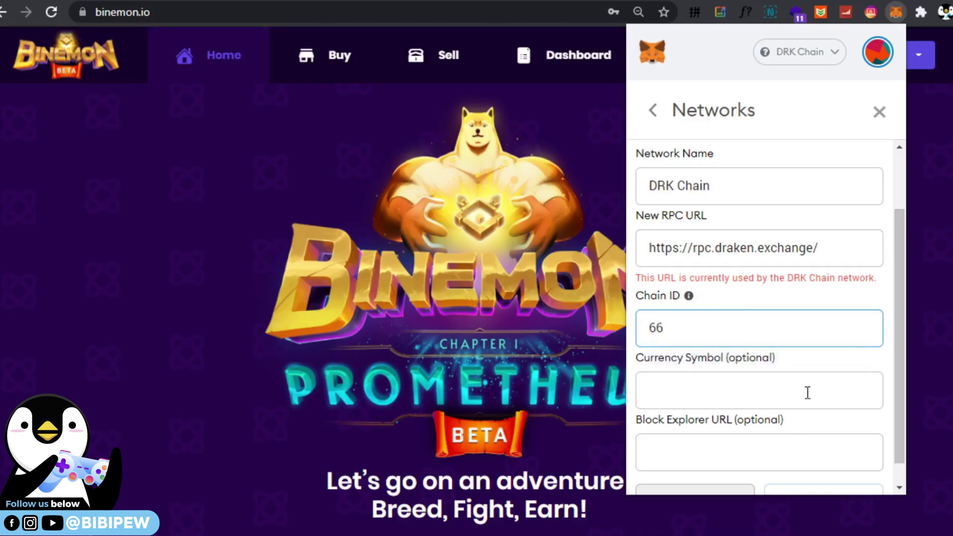
Step: Set currency symbol DRK and paste the DRK block explorer URL
scroll(796, 326, "down", 1)
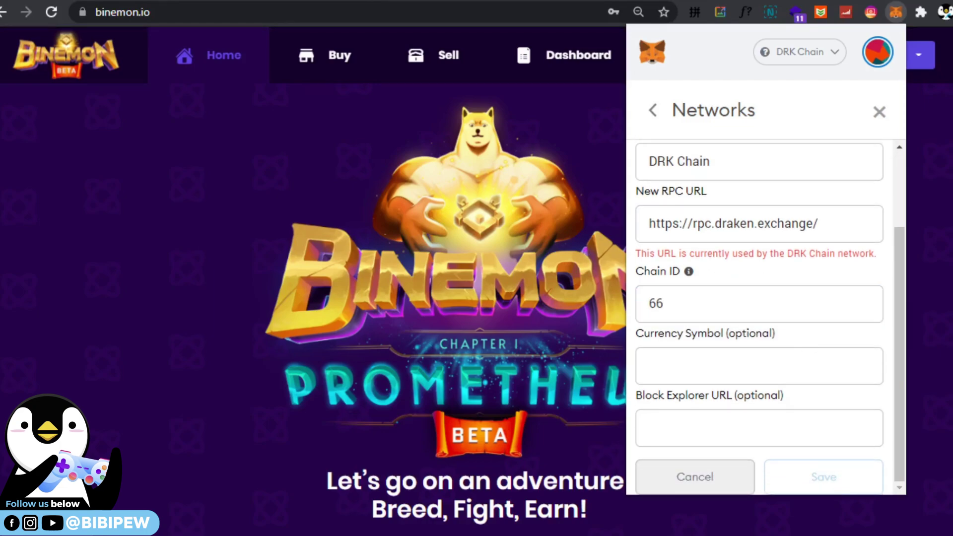
left_click(775, 365)
type("DRK")
left_click(815, 428)
type("https://explorer.draken.tech")
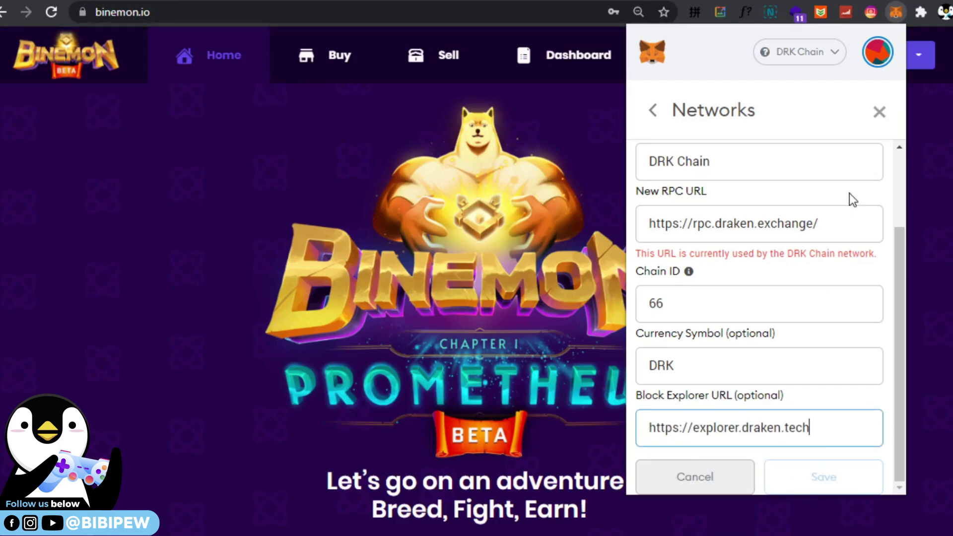
Step: Close the form unsaved, keep DRK Chain as the active network, and go to DRK Wallet
left_click(880, 113)
left_click(798, 58)
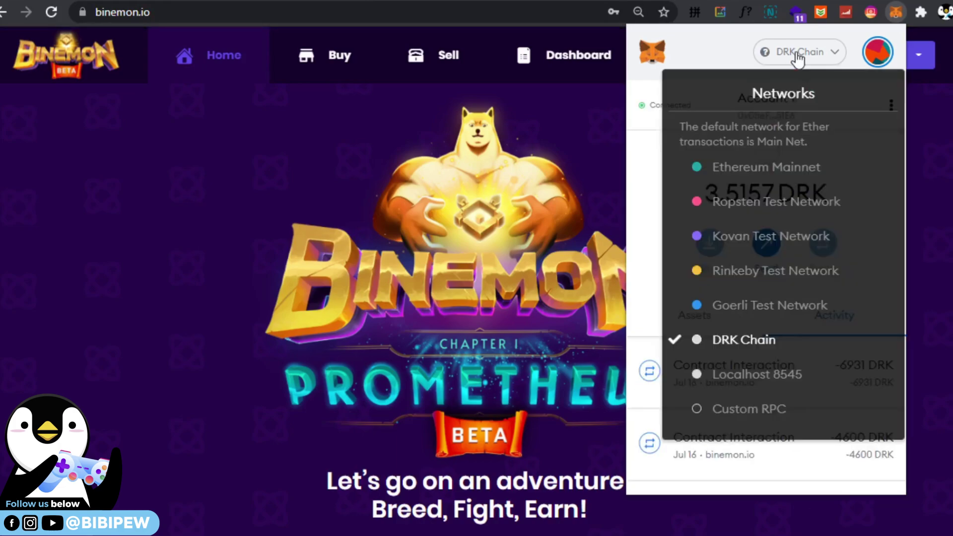
left_click(771, 347)
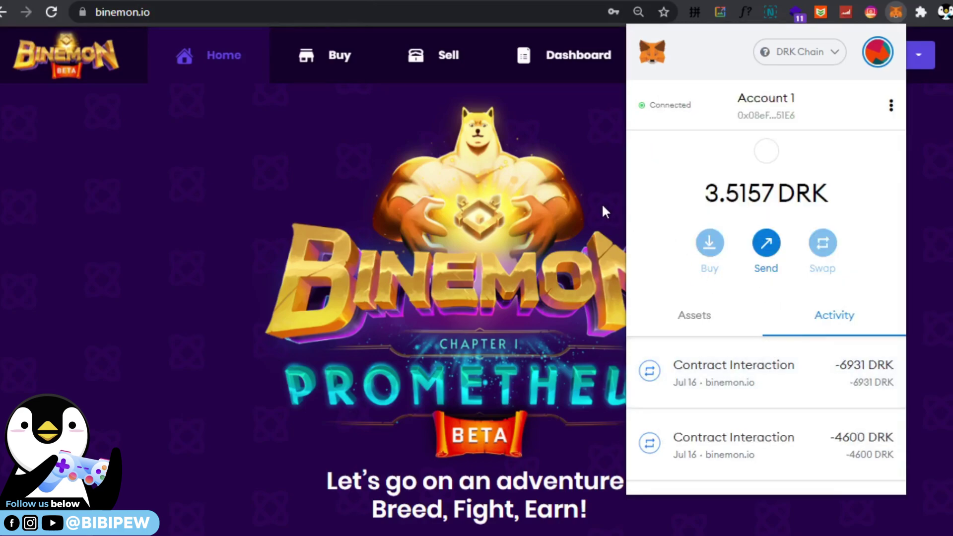
left_click(82, 2)
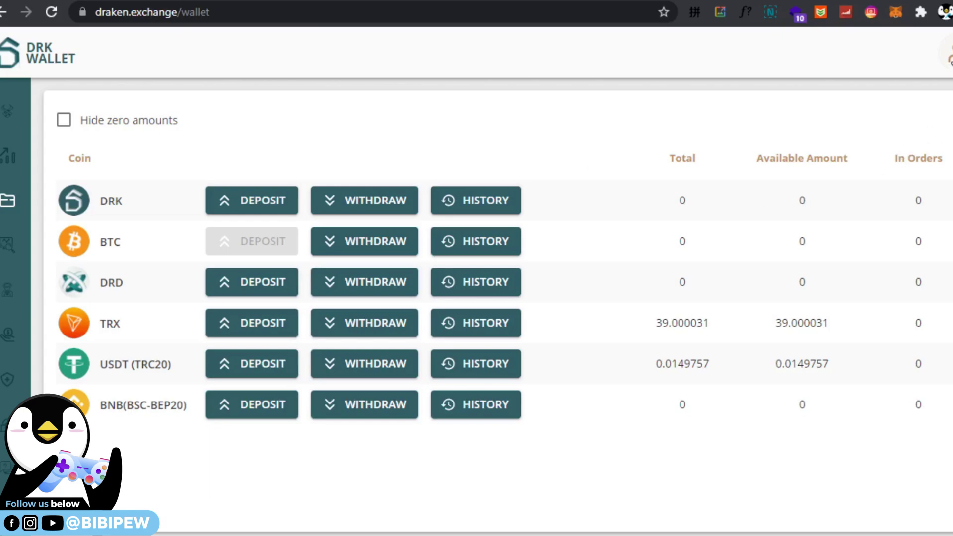
left_click(950, 54)
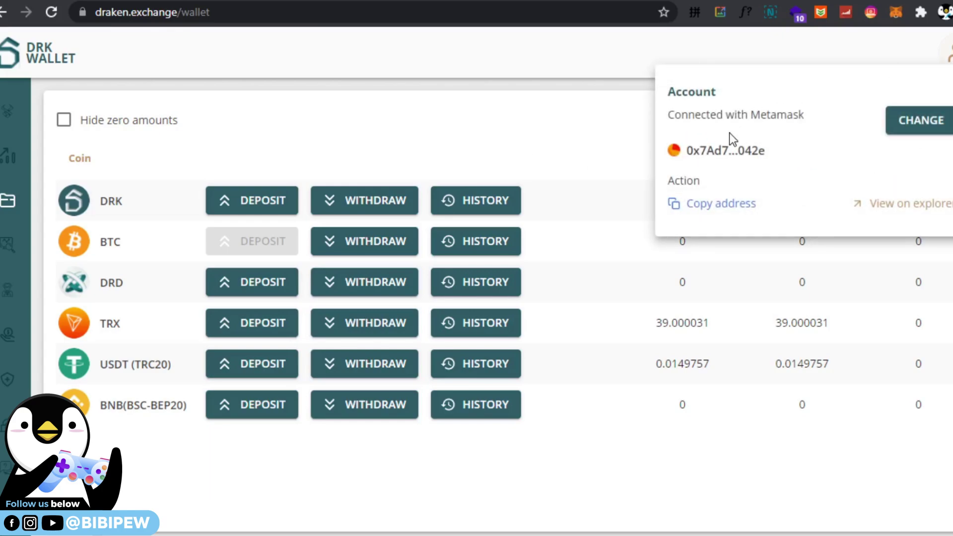
left_click(592, 65)
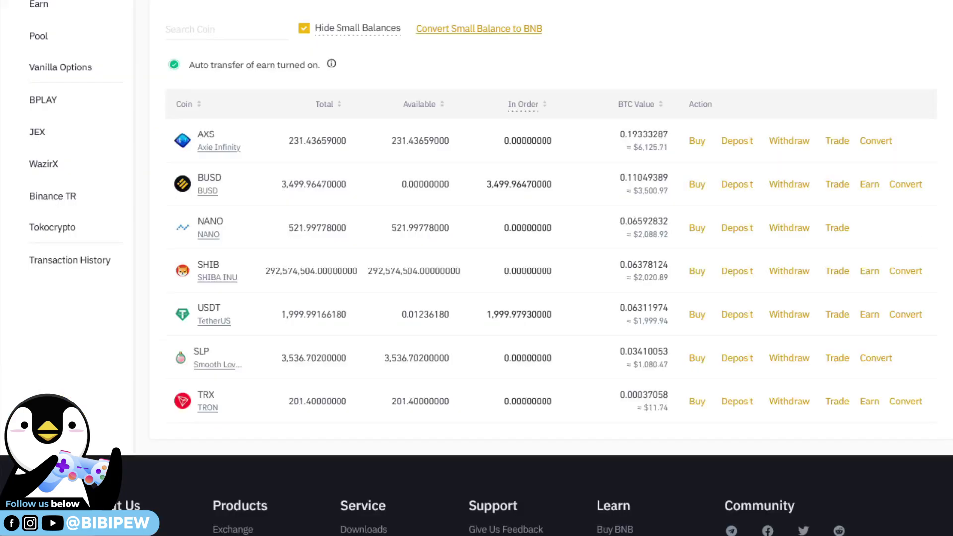
left_click(802, 410)
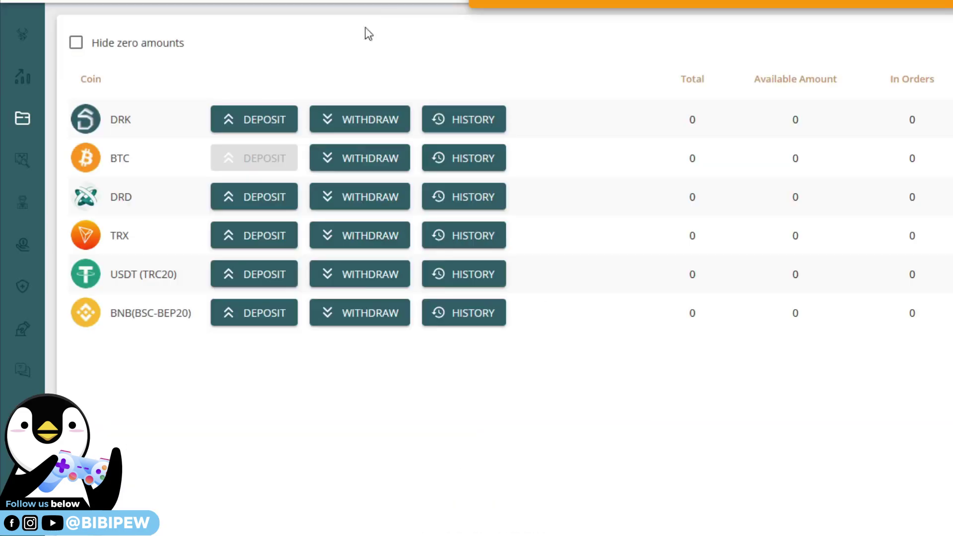
Step: Copy the TRX deposit address from DRK Wallet's Deposit Coins dialog
left_click(260, 243)
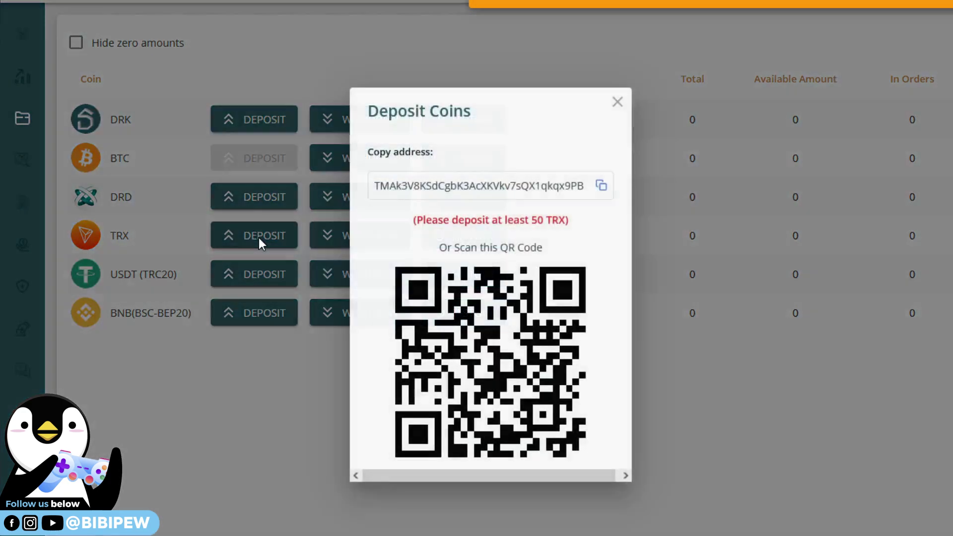
left_click(602, 189)
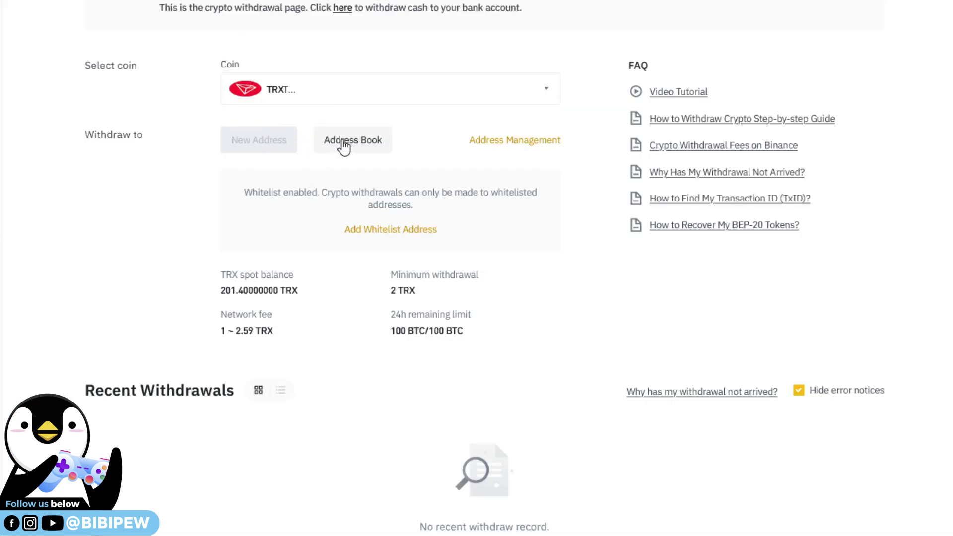
Step: Open Binance's Address Management and filter saved addresses by TRX
scroll(363, 215, "up", 5)
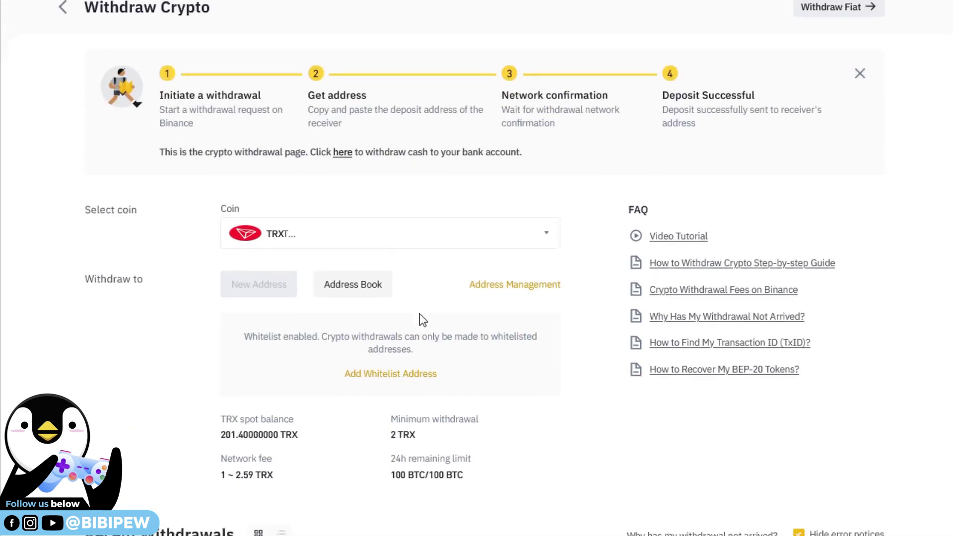
scroll(423, 319, "down", 3)
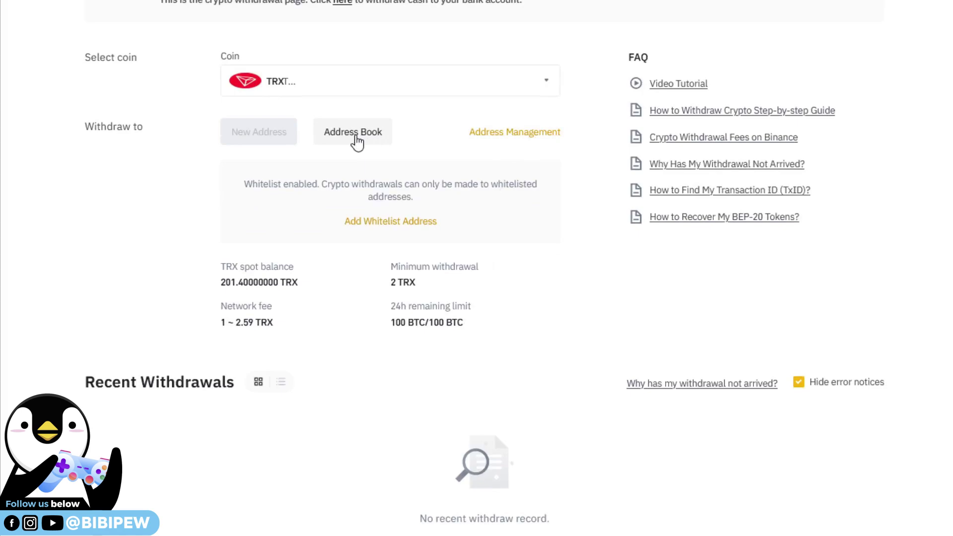
left_click(392, 215)
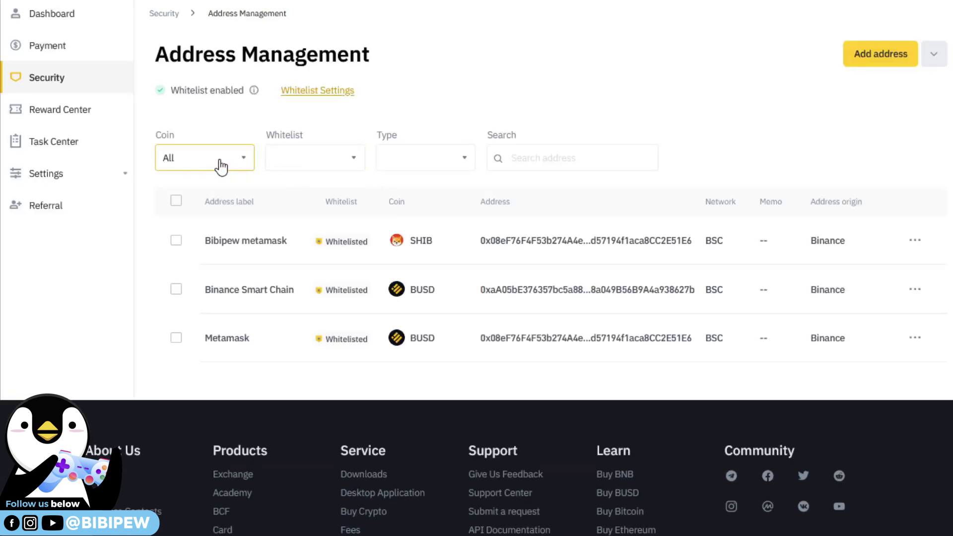
left_click(210, 170)
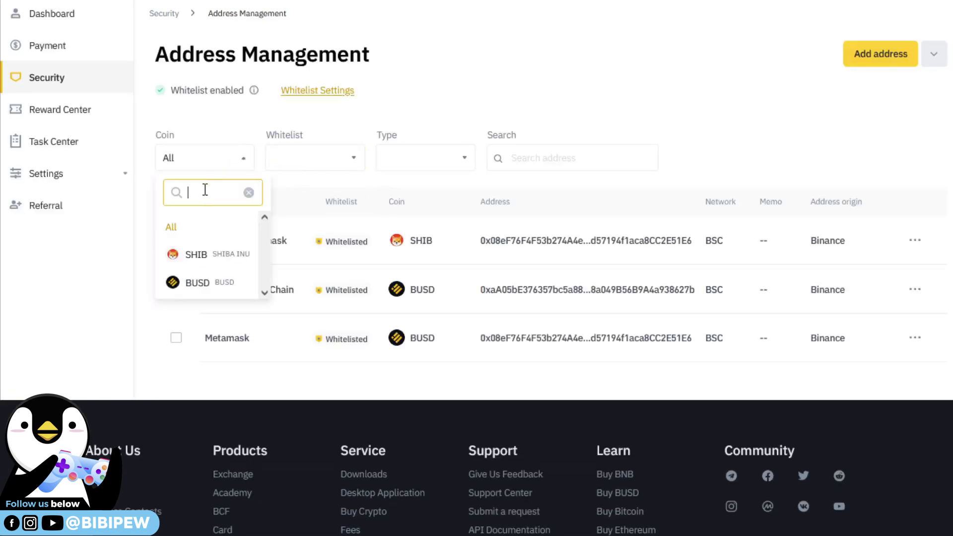
type("DRX")
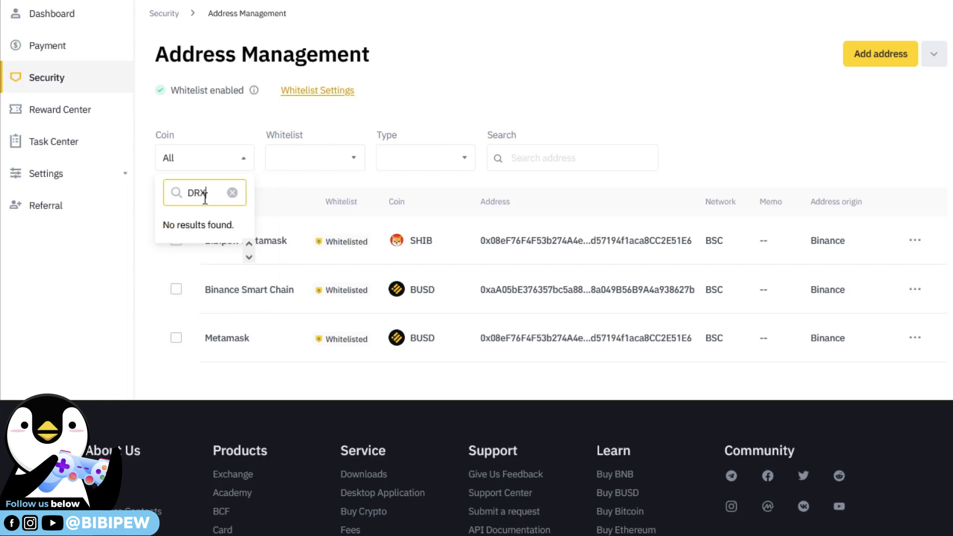
key("BackSpace")
key("BackSpace")
key("BackSpace")
type("TR")
type("X")
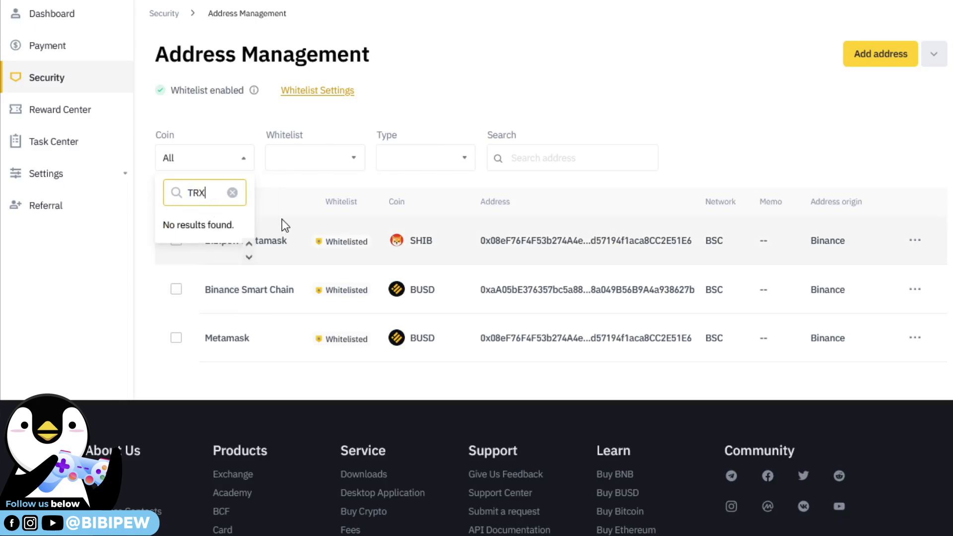
Step: Check the Whitelist filter options, then start adding a new withdrawal address
left_click(286, 226)
left_click(305, 156)
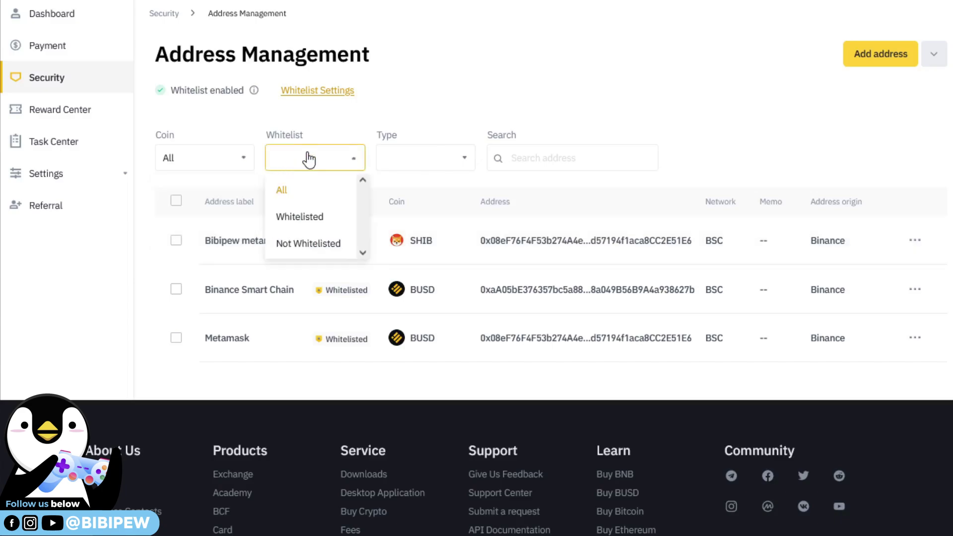
left_click(879, 55)
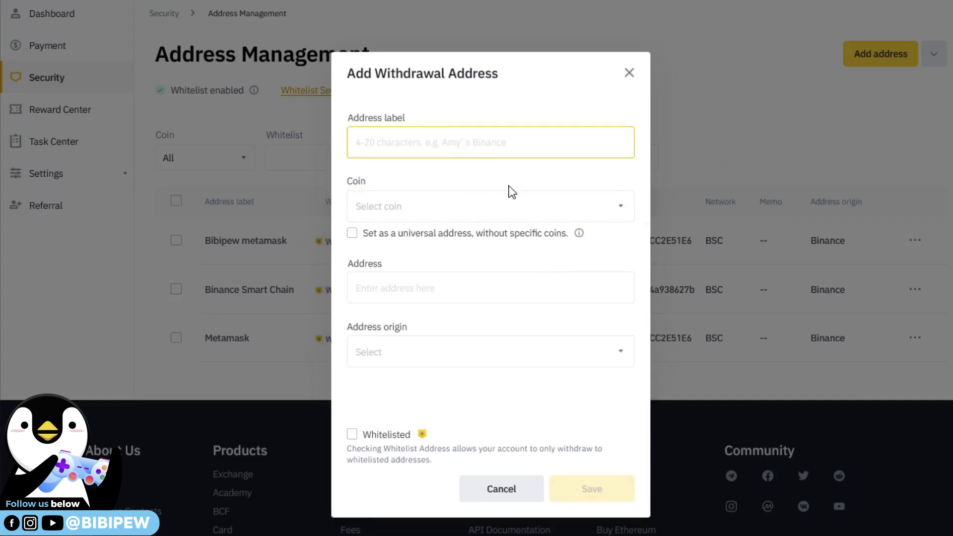
Step: Label the address TRX Wallet, choose coin TRX, and paste the copied TRX address
type("TRX")
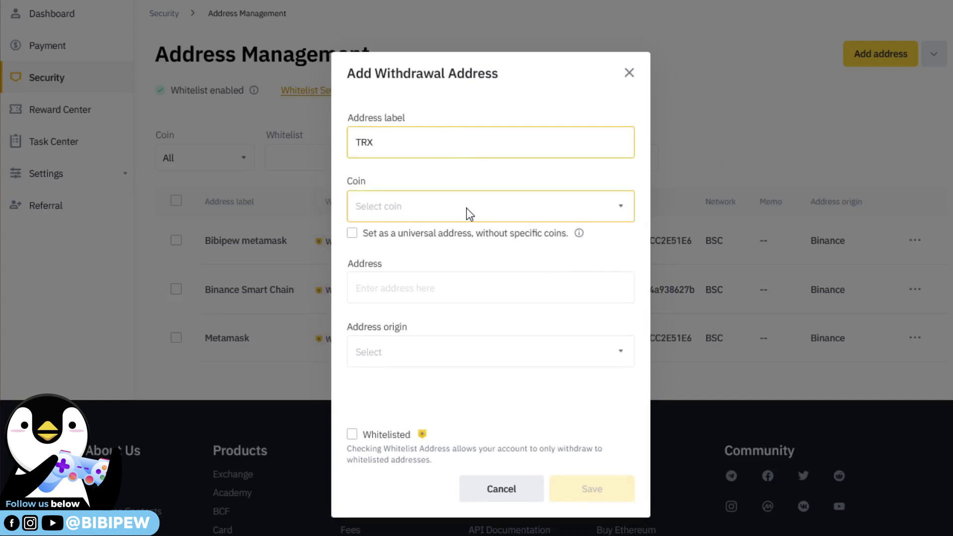
left_click(468, 213)
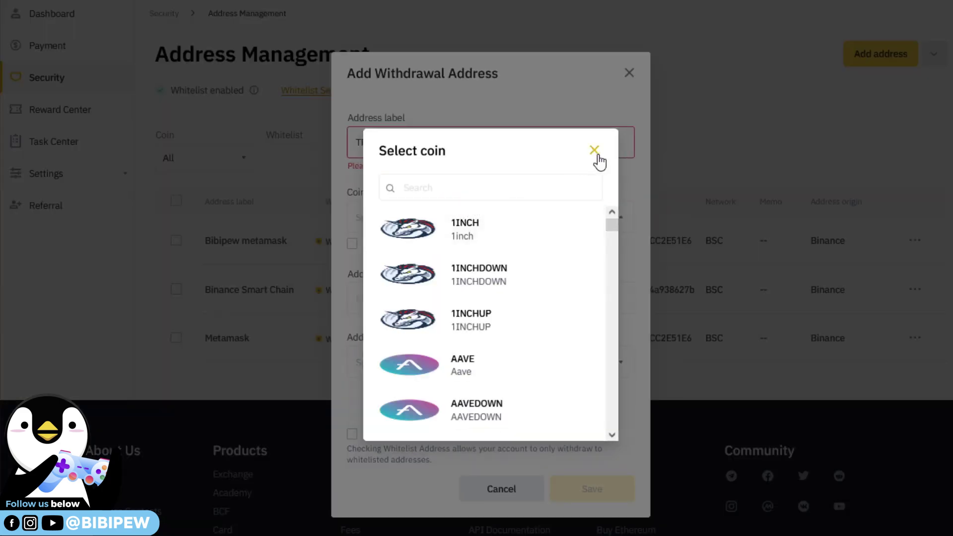
left_click(595, 152)
type("RX Wallet")
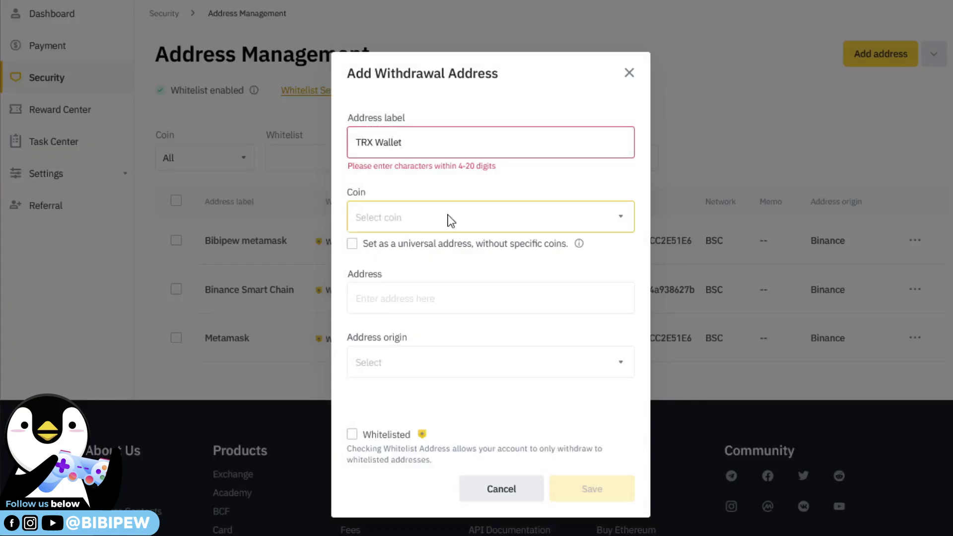
left_click(447, 218)
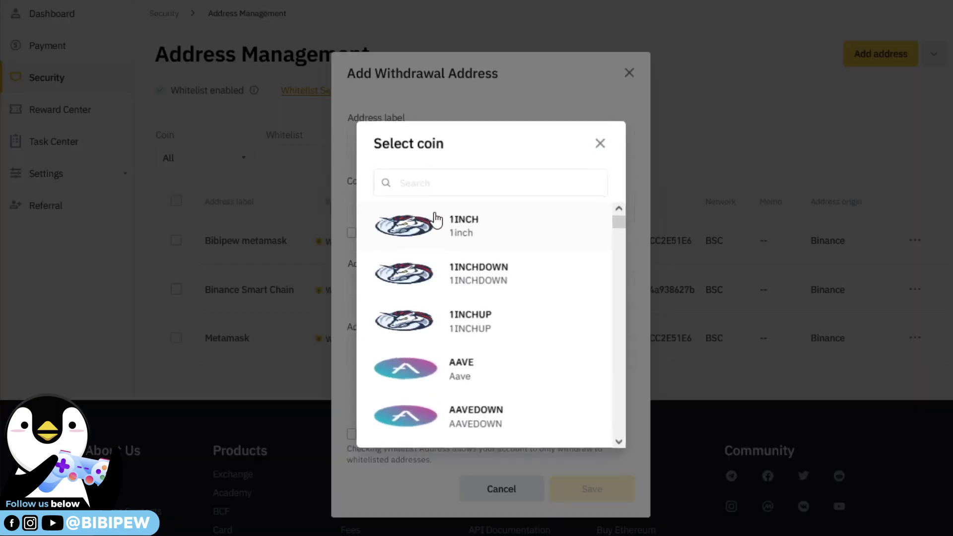
type("trx")
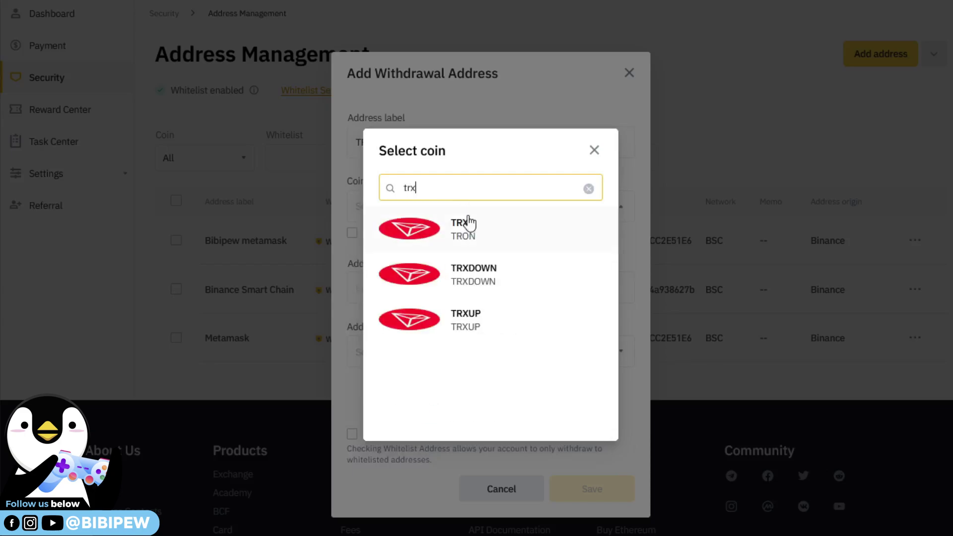
left_click(468, 227)
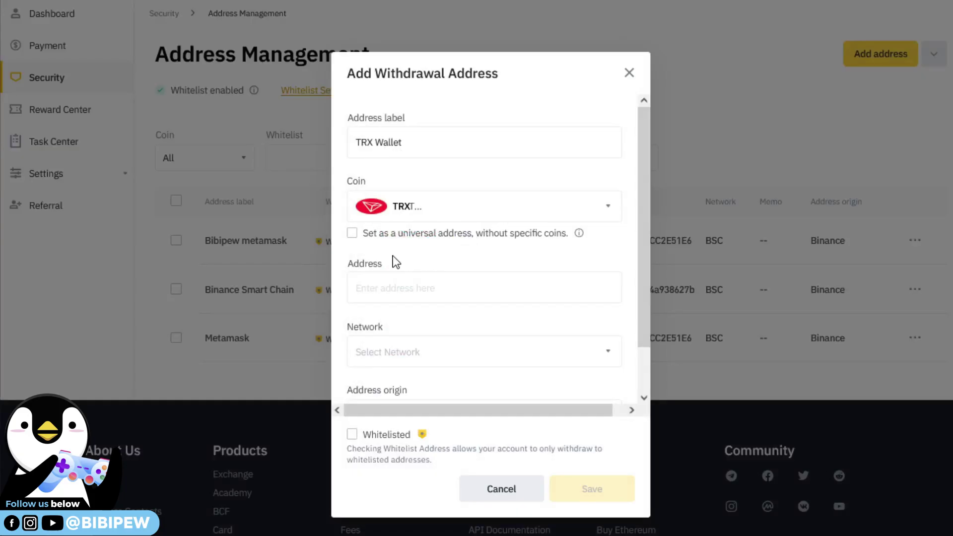
left_click(406, 288)
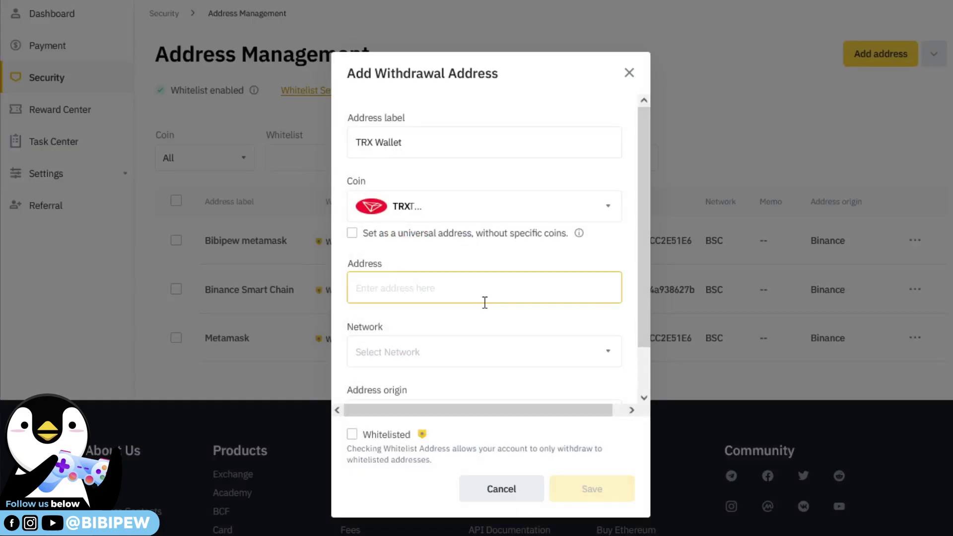
key("ctrl+v")
Step: Select the Tron (TRX) network, set Binance as origin, mark it whitelisted, and save
left_click(487, 352)
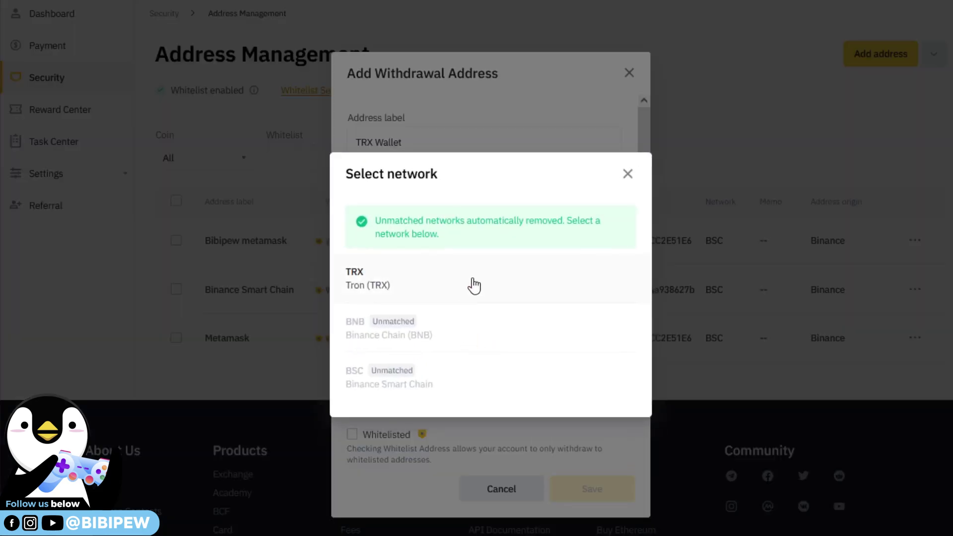
left_click(474, 285)
scroll(506, 370, "down", 1)
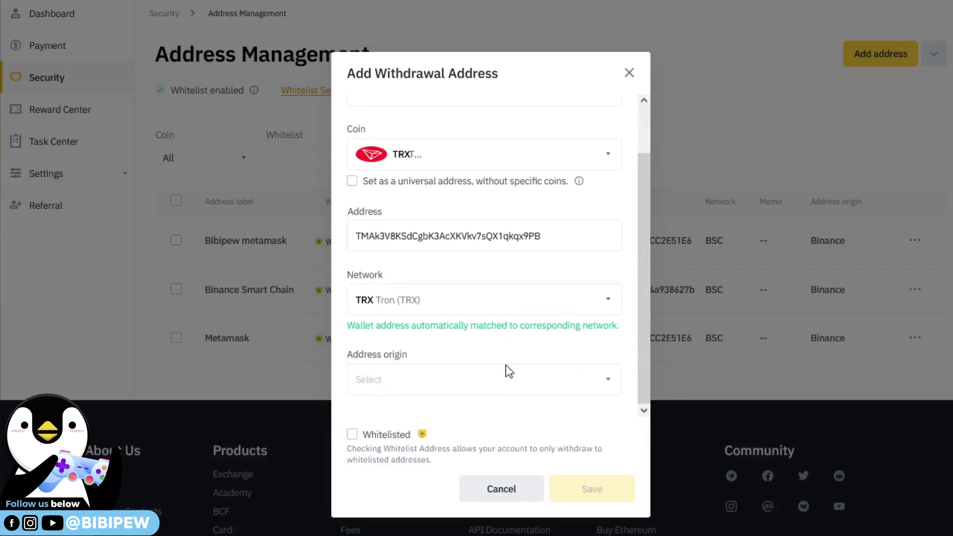
left_click(485, 387)
left_click(506, 320)
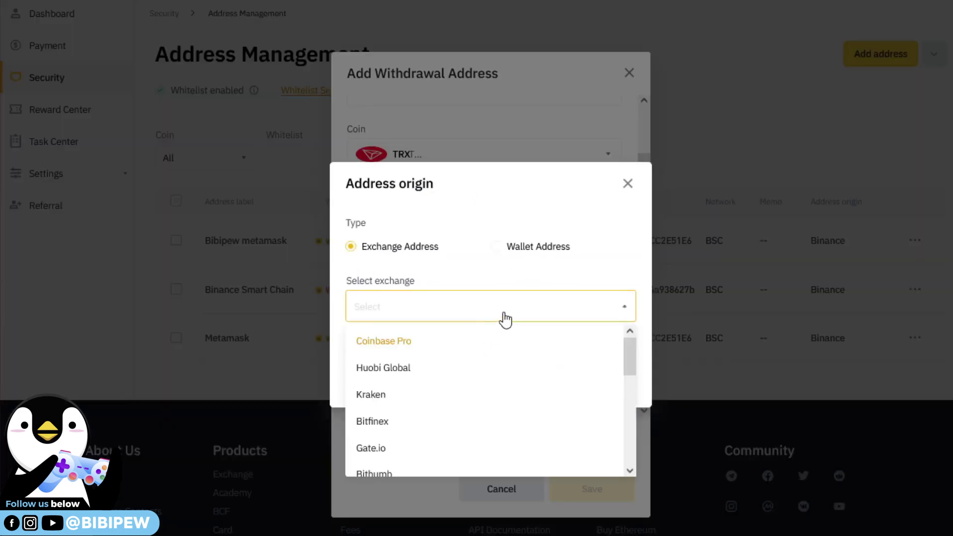
scroll(479, 392, "down", 5)
scroll(447, 402, "down", 1)
left_click(410, 435)
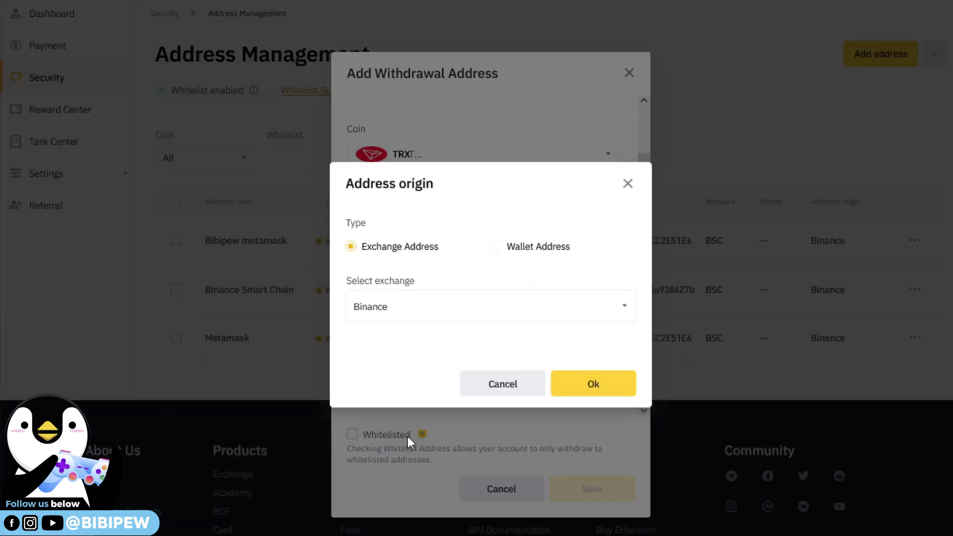
left_click(584, 395)
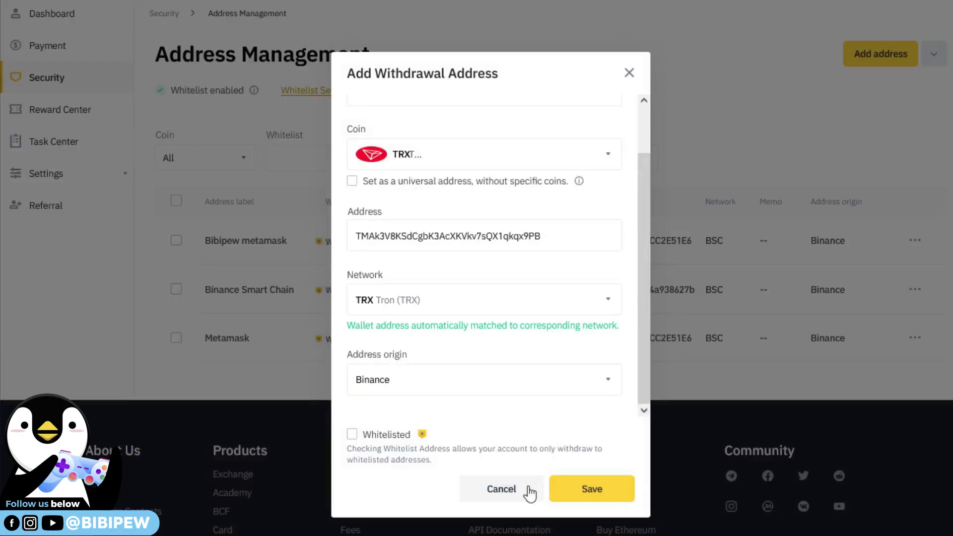
left_click(351, 435)
left_click(590, 492)
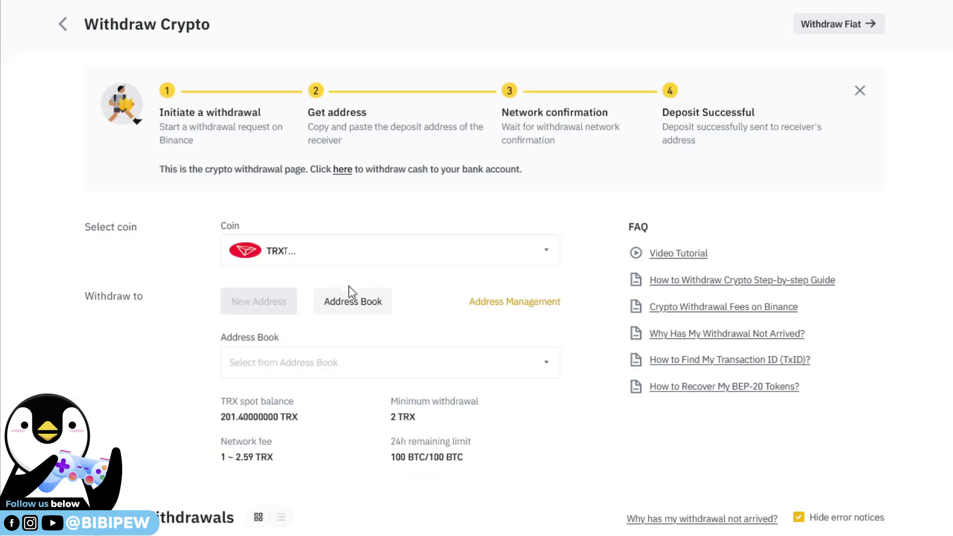
Step: Pick TRX Wallet from the Address Book and enter a withdrawal amount of 70 TRX
double_click(353, 306)
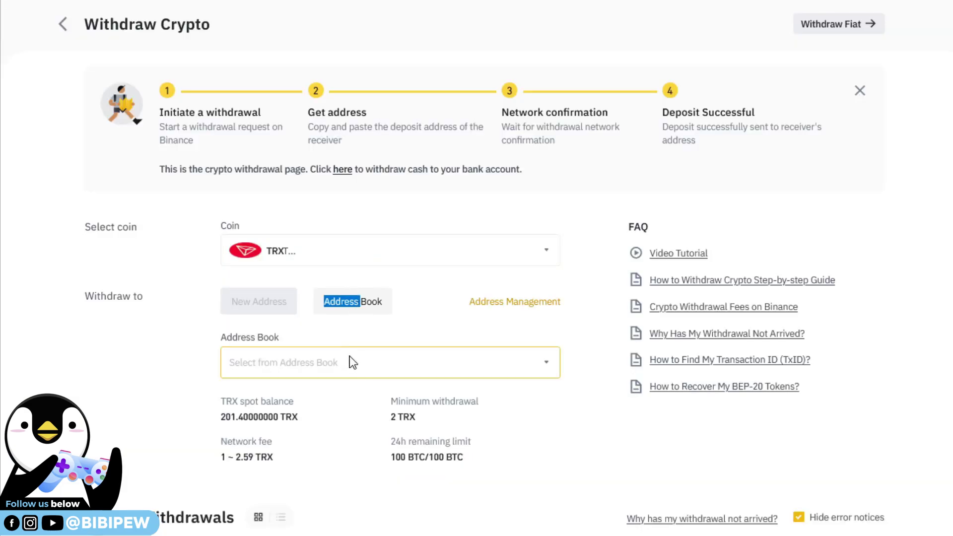
left_click(449, 328)
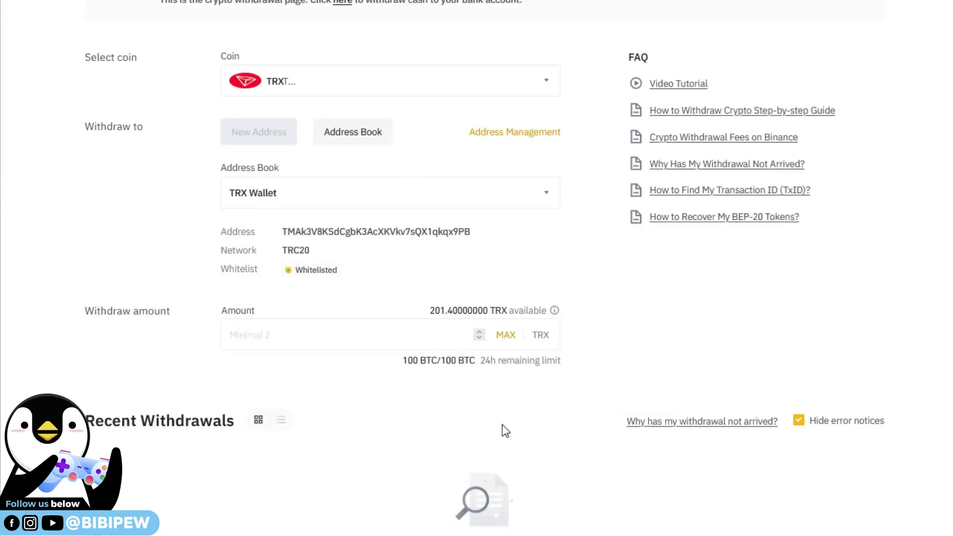
scroll(298, 372, "down", 3)
scroll(340, 357, "up", 1)
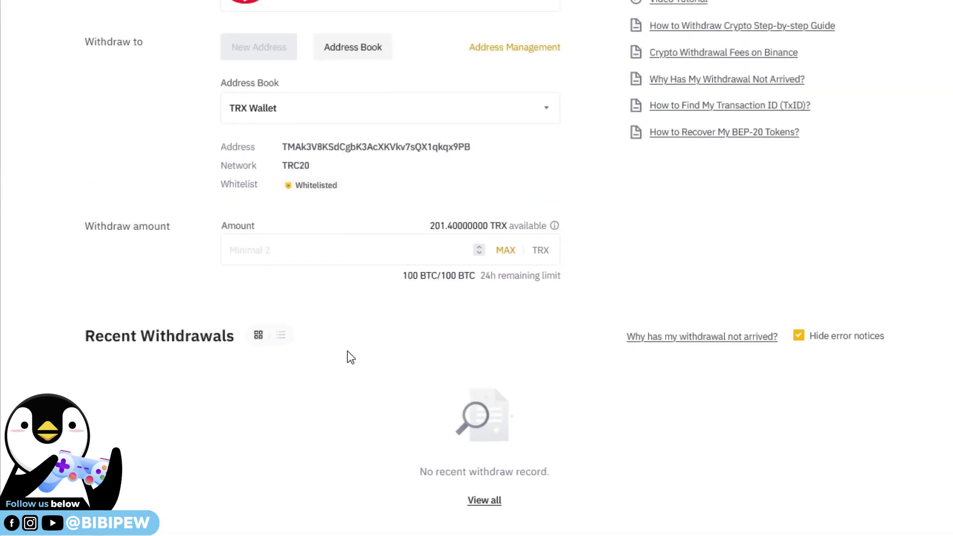
scroll(368, 360, "up", 2)
left_click(417, 338)
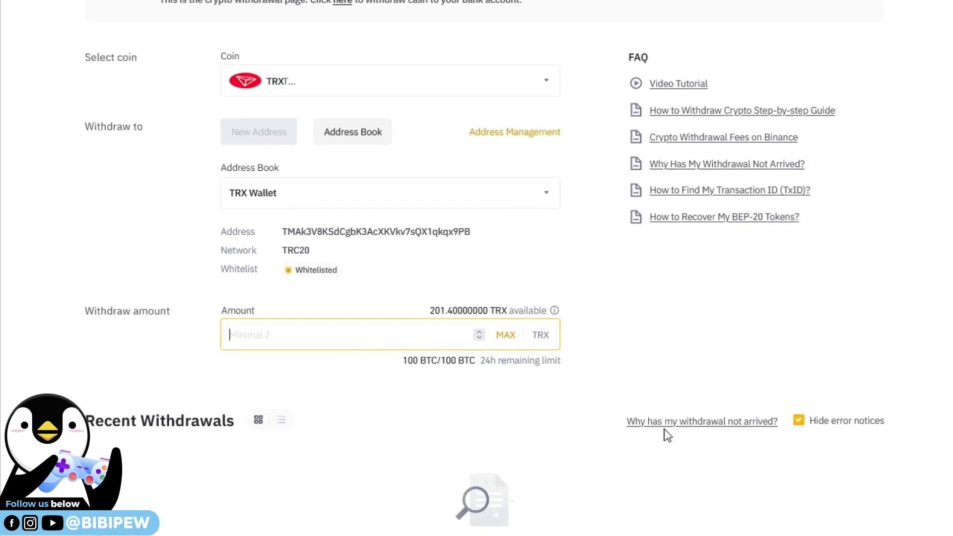
type("70")
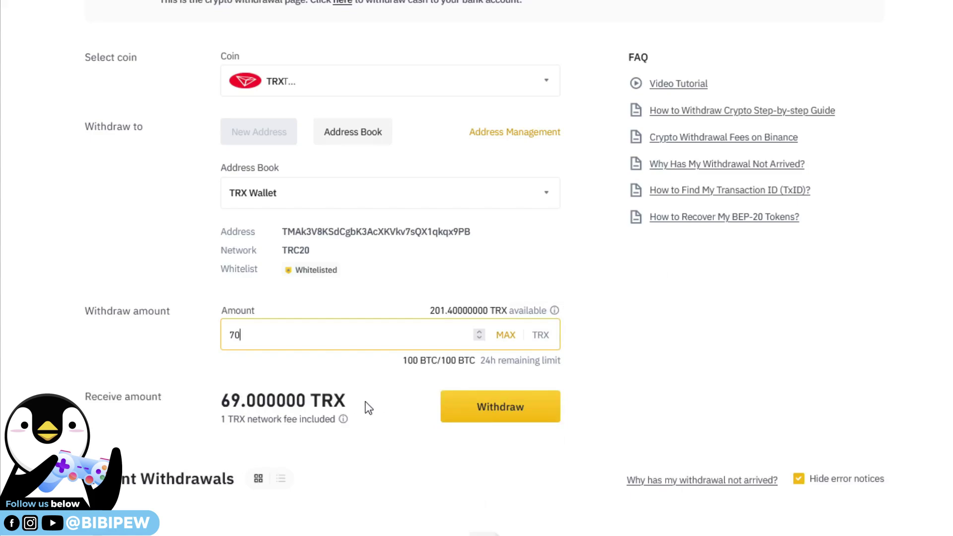
Step: Submit the 70 TRX withdrawal, continue past confirmation, and complete security verification
left_click(489, 414)
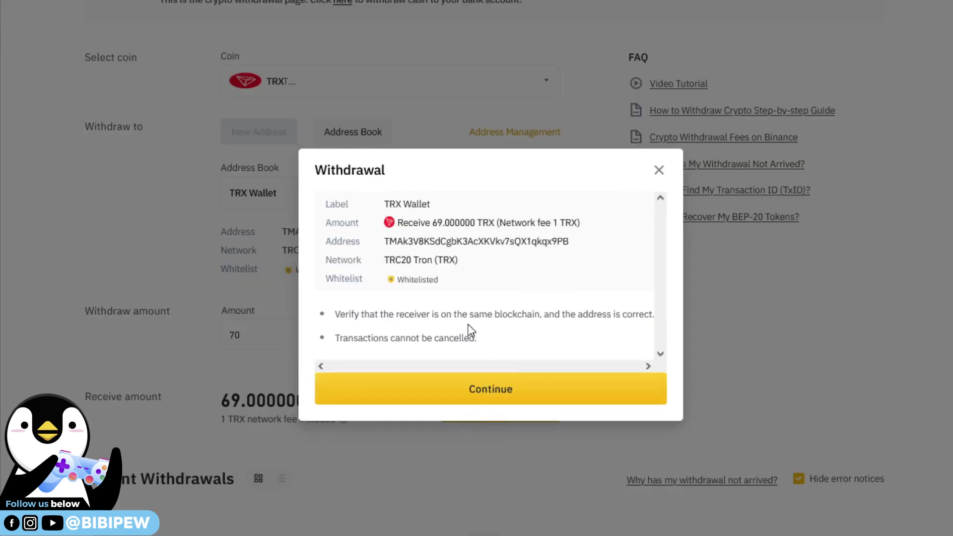
left_click_drag(534, 315, 609, 347)
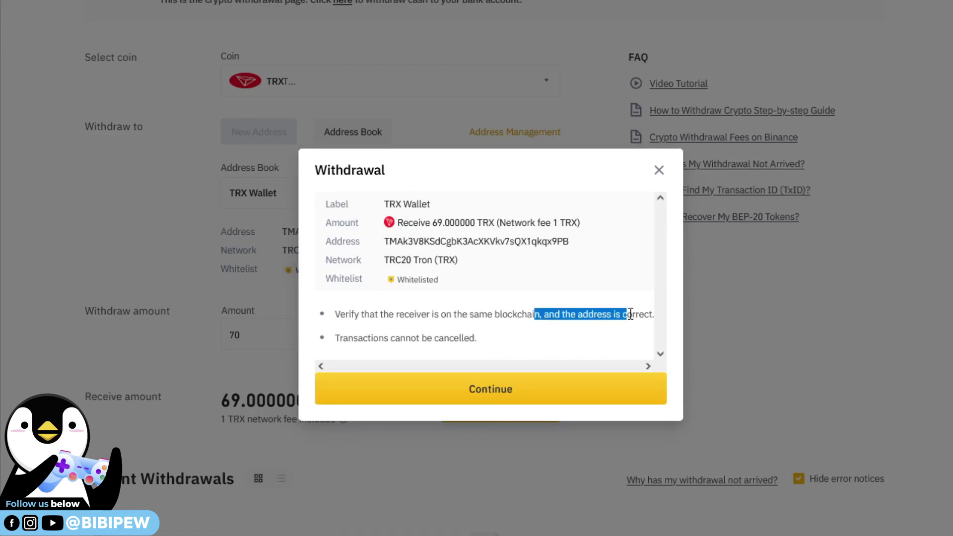
left_click(493, 393)
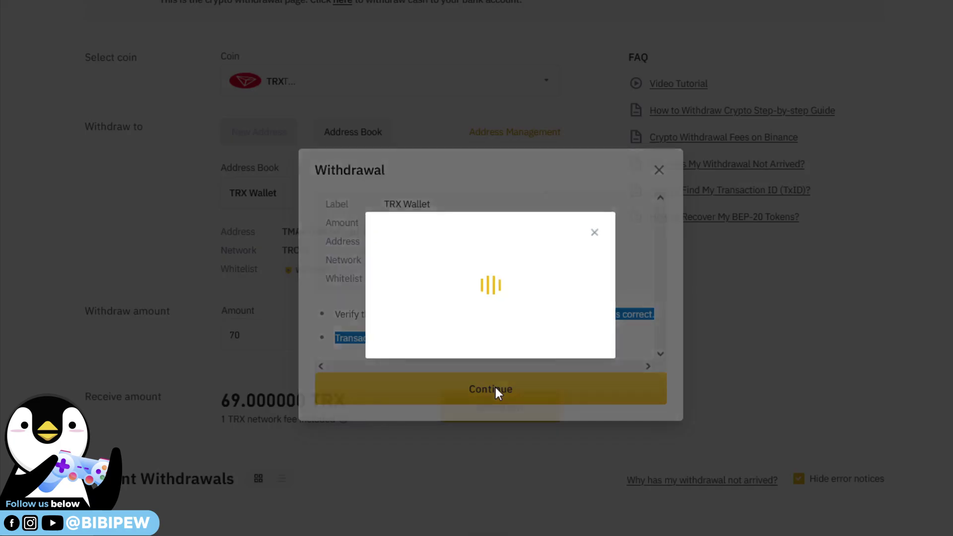
left_click(460, 254)
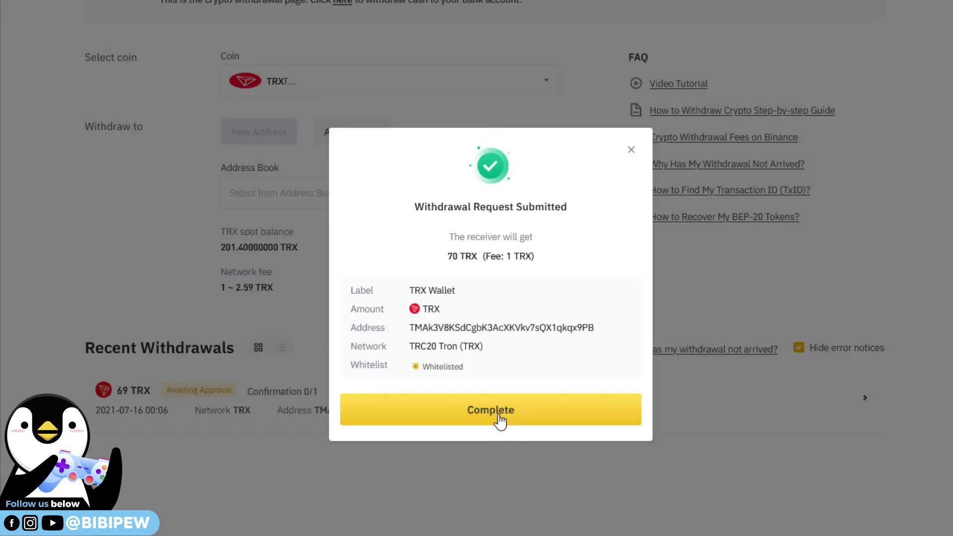
left_click(499, 416)
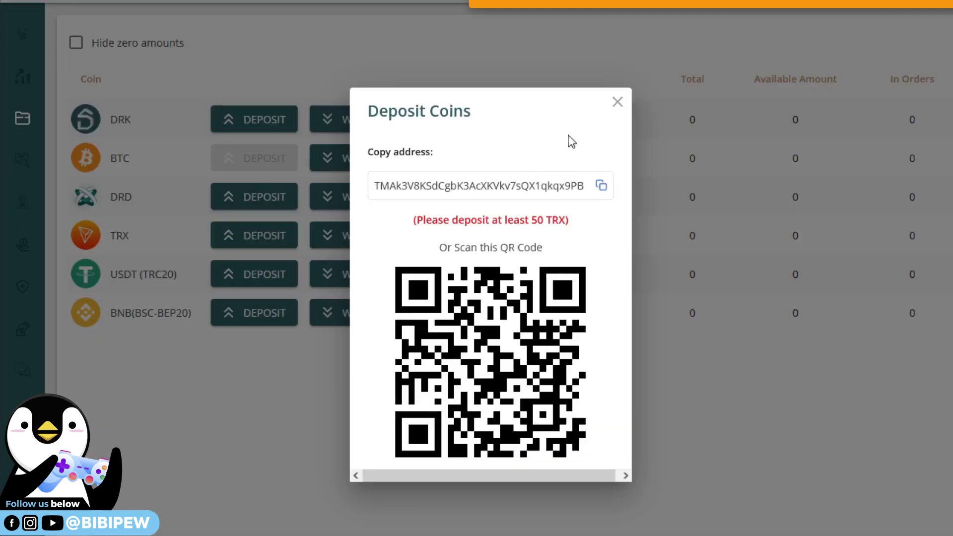
Step: Close the TRX deposit dialog, sign the MetaMask login, and verify 39.000031 TRX available
left_click(618, 102)
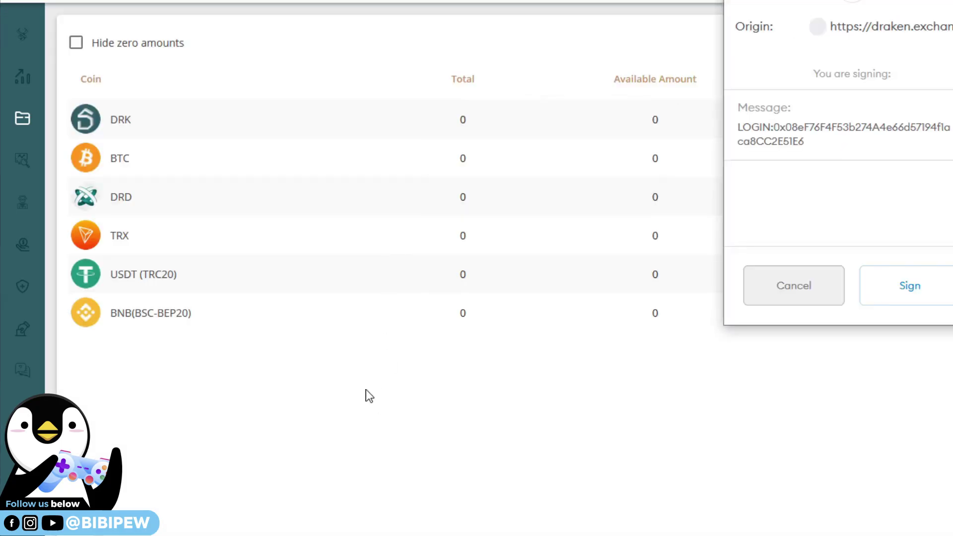
left_click(900, 293)
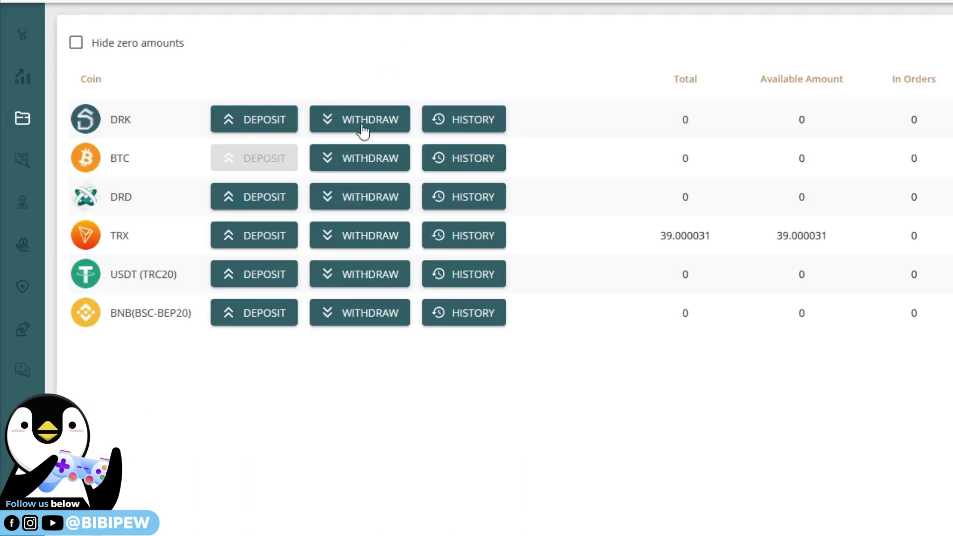
mouse_move(720, 238)
left_mouse_down()
mouse_move(636, 235)
mouse_move(659, 235)
left_mouse_up()
mouse_move(828, 236)
left_mouse_down()
mouse_move(787, 237)
mouse_move(767, 250)
left_mouse_up()
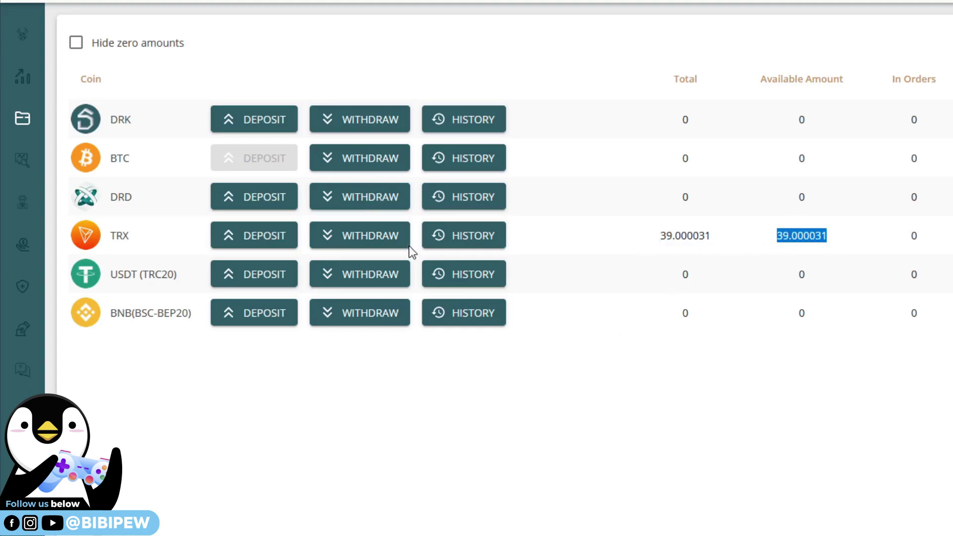
Step: Copy the USDT (TRC20) deposit address from DRK Wallet
left_click(262, 453)
left_click(261, 274)
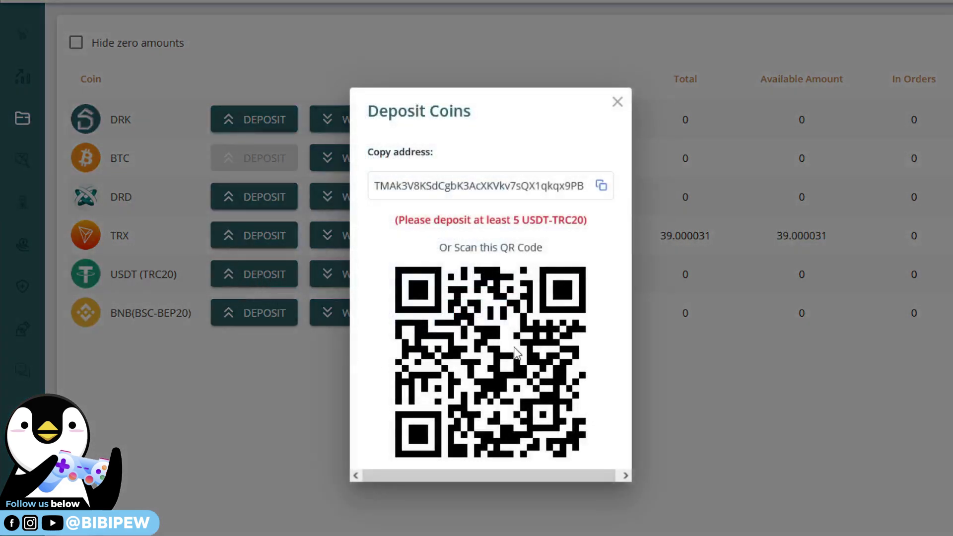
left_click(601, 187)
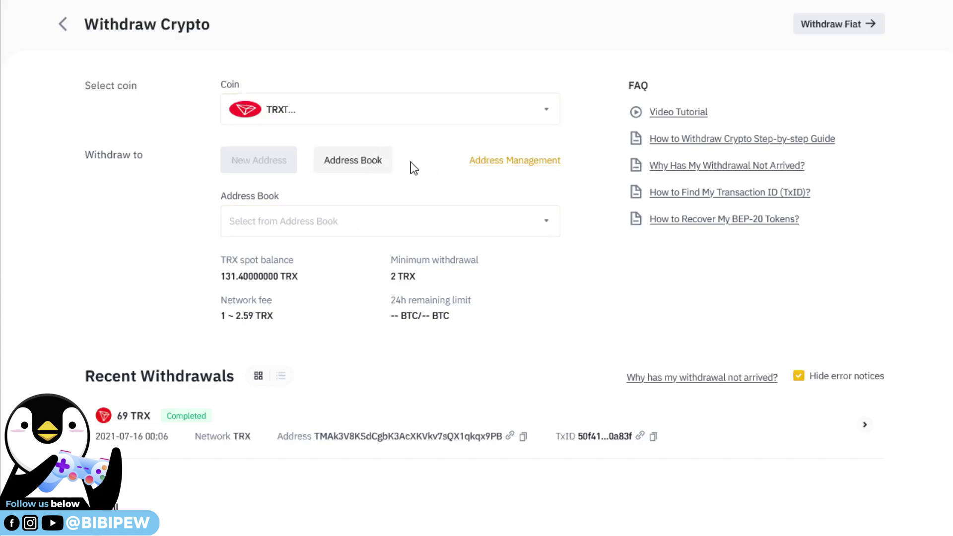
Step: Start a new withdrawal address in Address Management with coin USDT
left_click(505, 164)
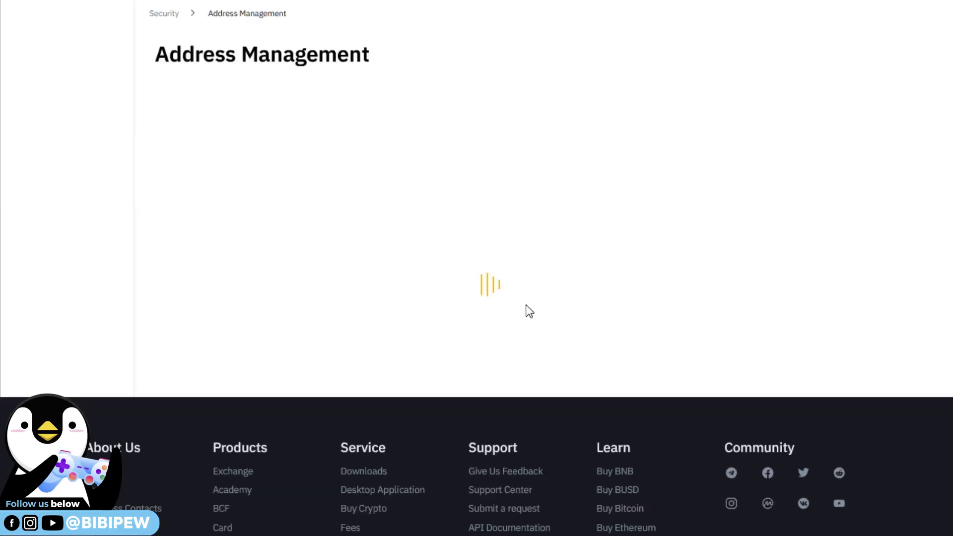
left_click(880, 62)
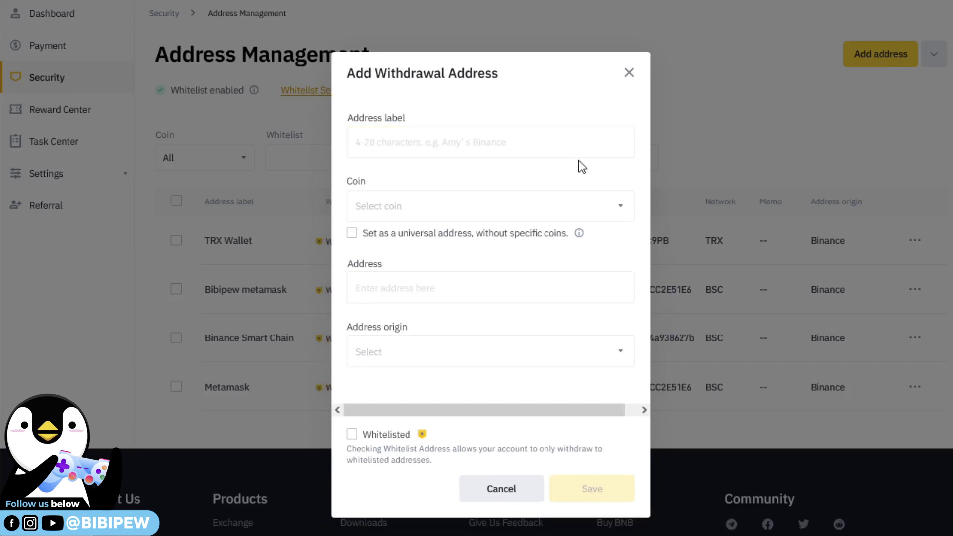
left_click(560, 215)
left_click(553, 187)
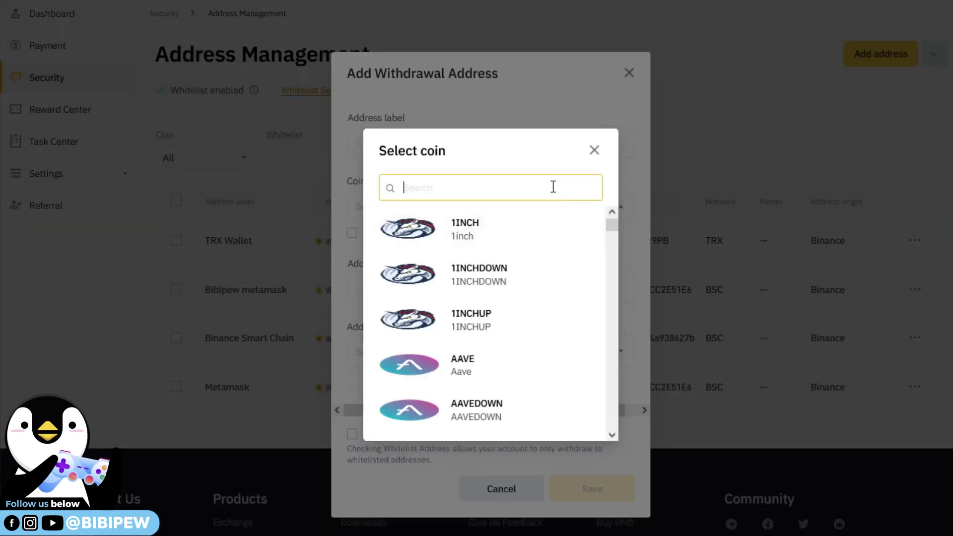
type("usdt")
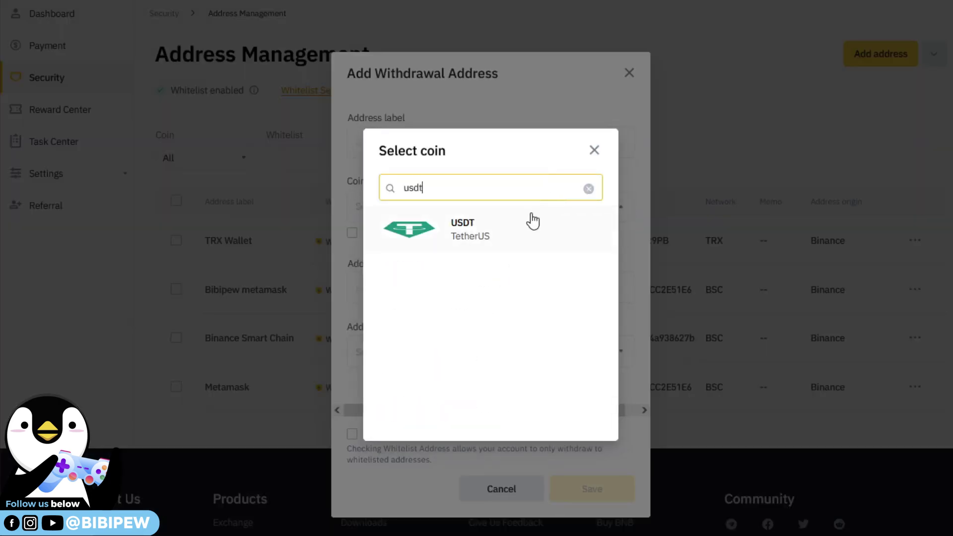
left_click(512, 234)
Step: Label the address USDT DRK and paste the copied Tron deposit address
left_click(491, 143)
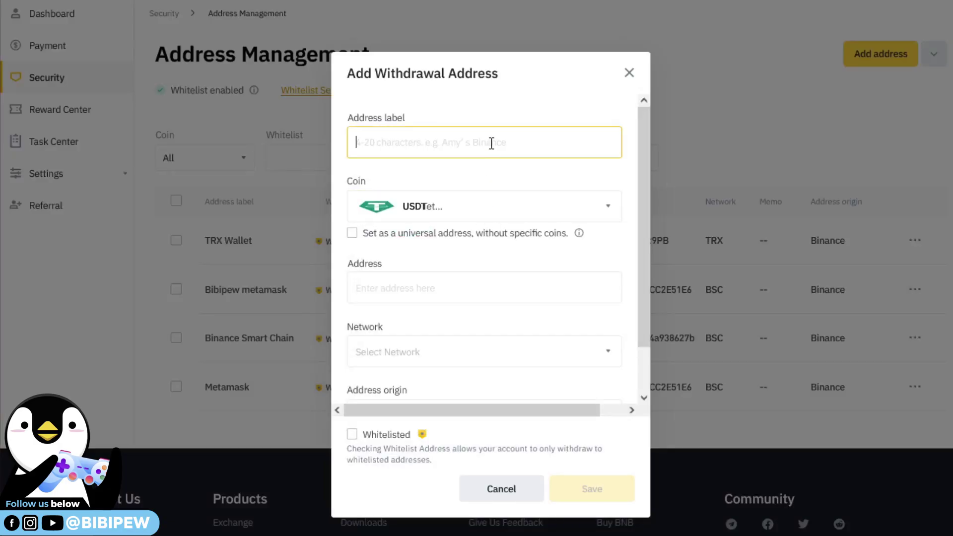
type("USDT DRK")
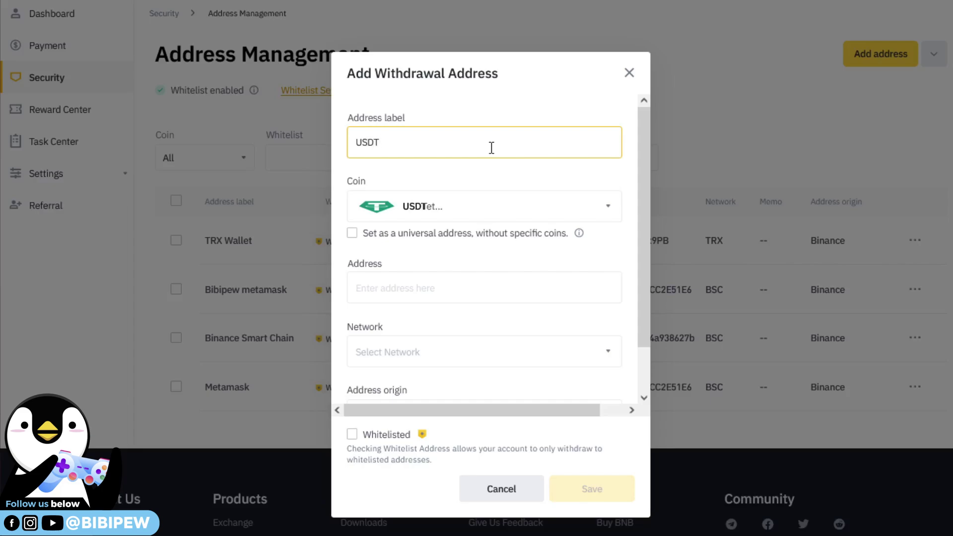
left_click(469, 290)
key("ctrl+v")
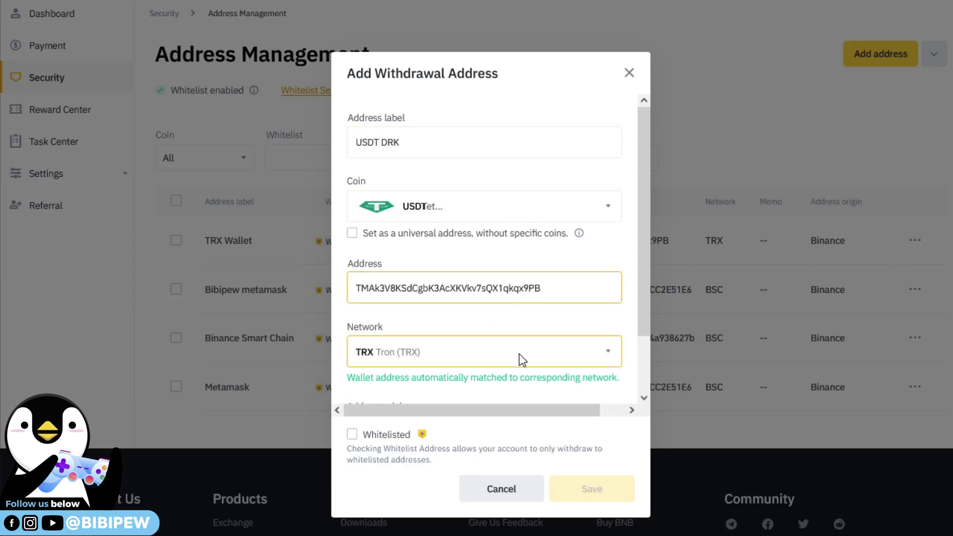
Step: Keep the Tron (TRX) network, set Binance as origin, mark it whitelisted, and save
left_click(542, 348)
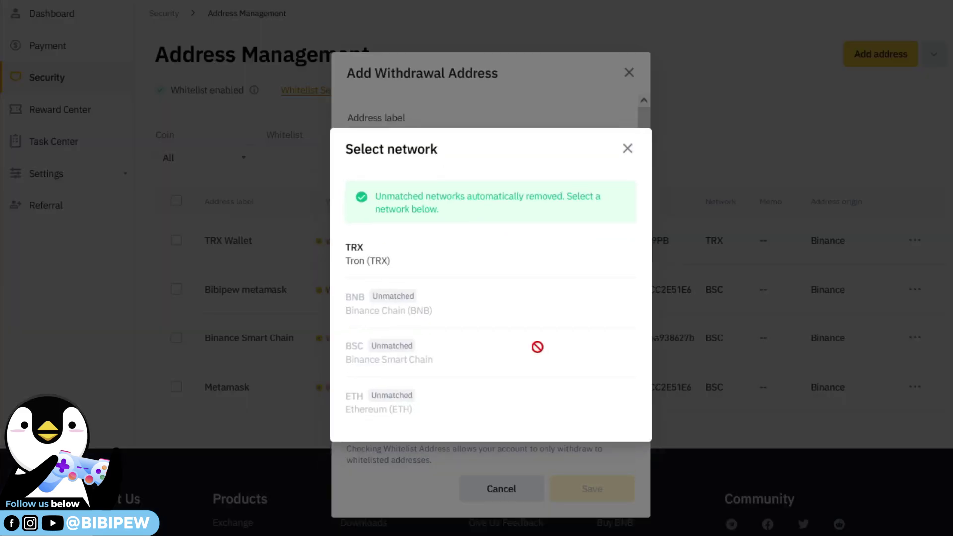
left_click(549, 270)
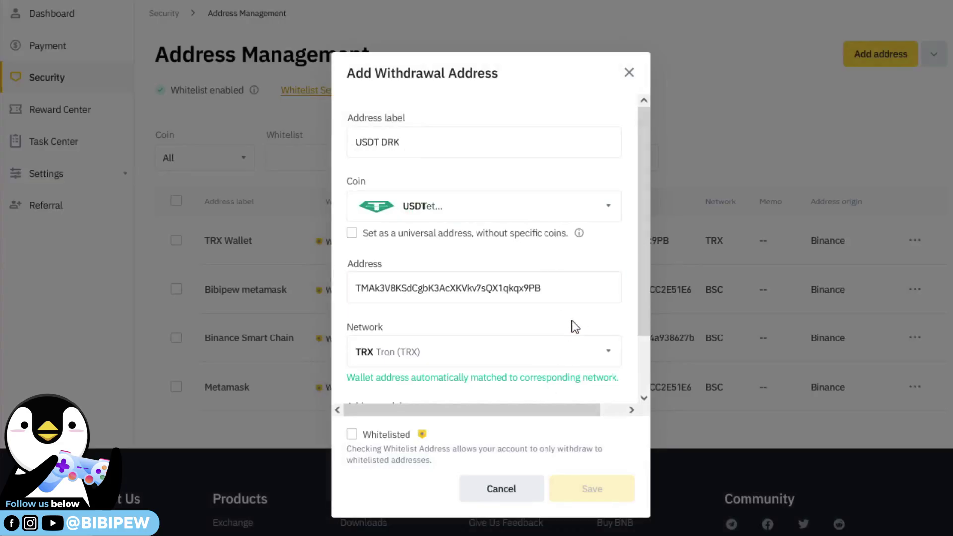
scroll(571, 341, "down", 1)
left_click(482, 380)
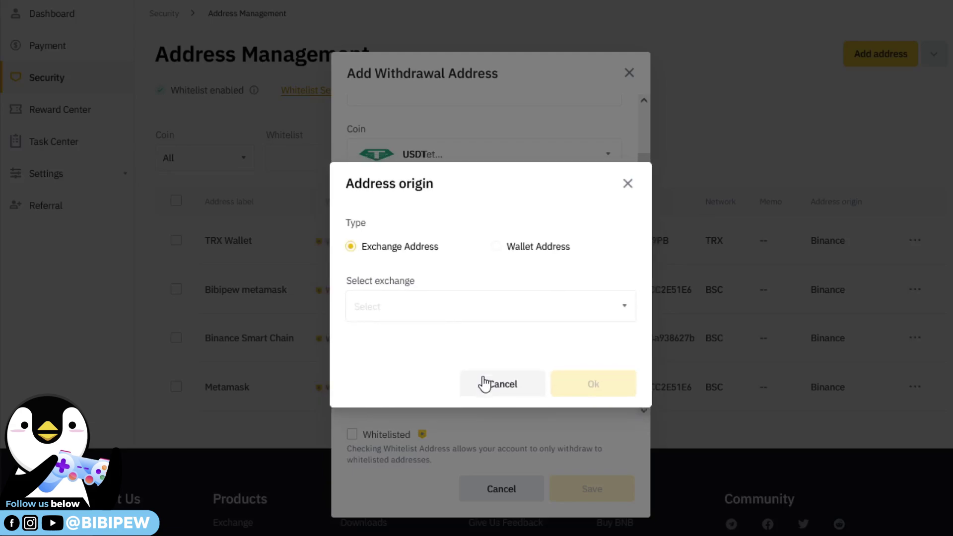
left_click(520, 313)
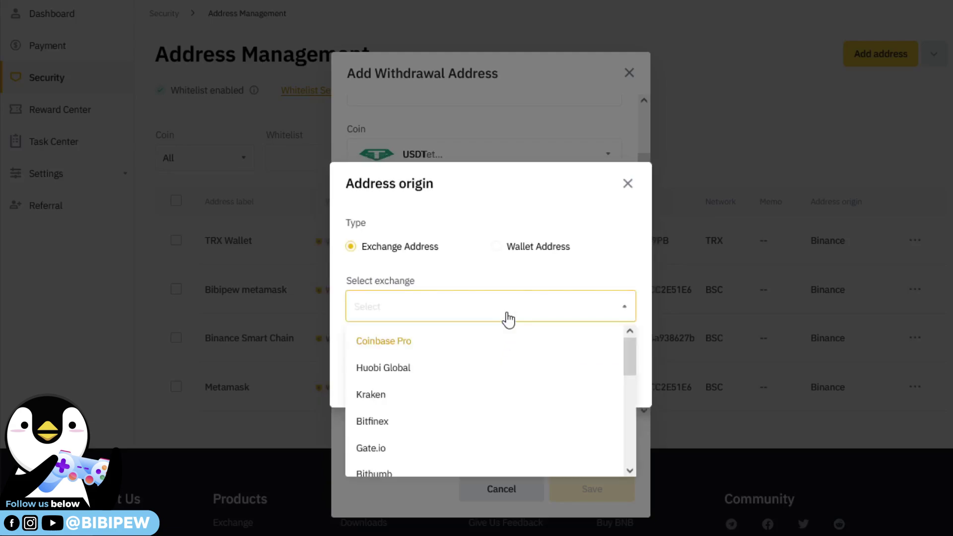
scroll(516, 416, "down", 5)
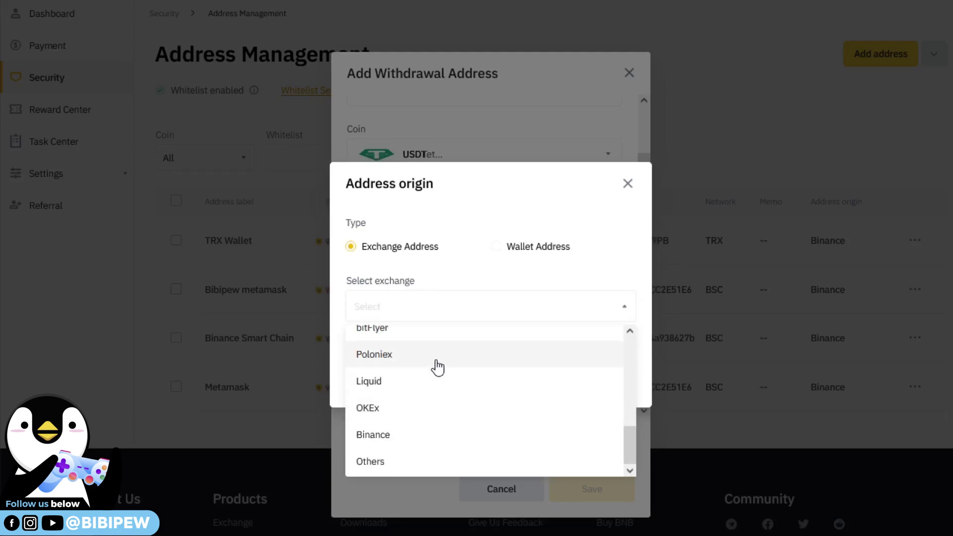
scroll(442, 378, "up", 2)
scroll(449, 422, "down", 2)
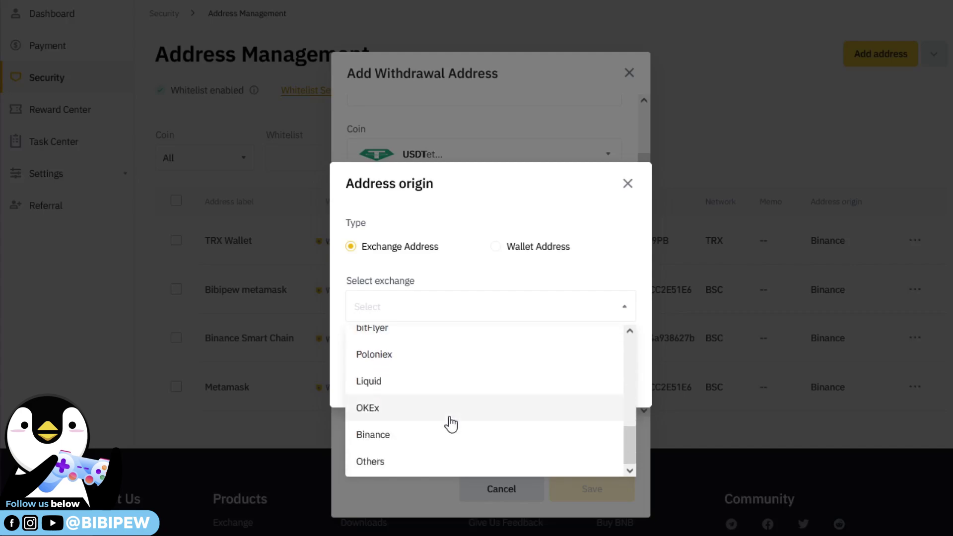
left_click(440, 436)
left_click(585, 390)
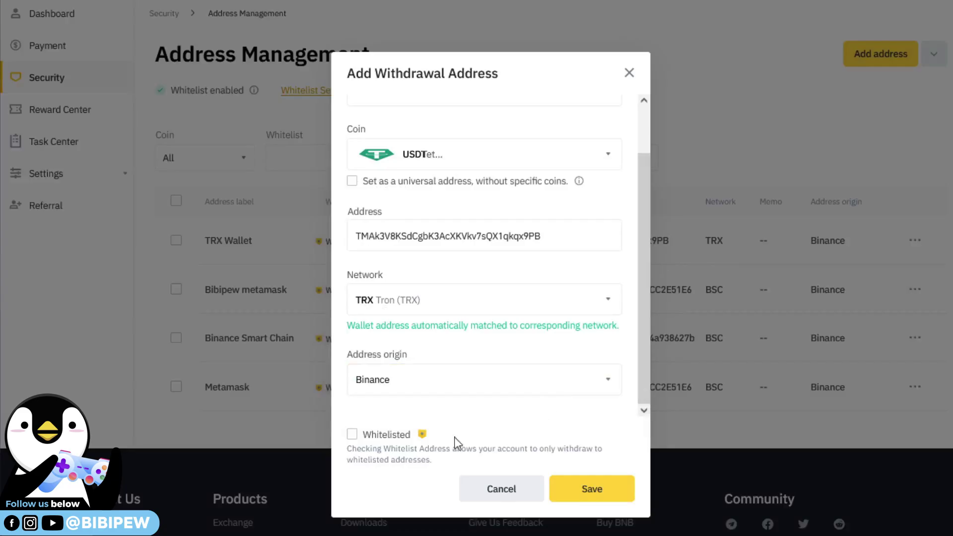
left_click(353, 436)
left_click(589, 491)
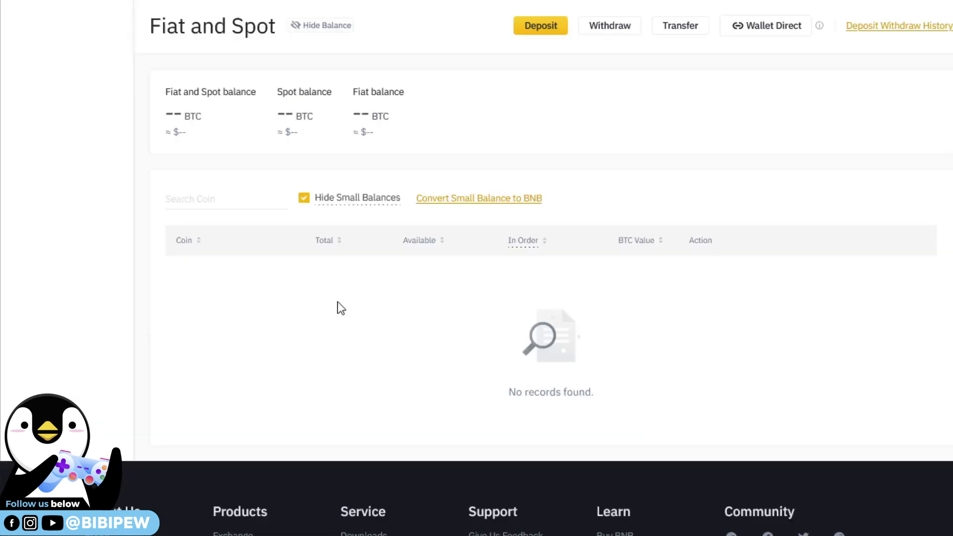
Step: Start a USDT withdrawal and choose the USDT DRK address from the Address Book
scroll(279, 361, "down", 3)
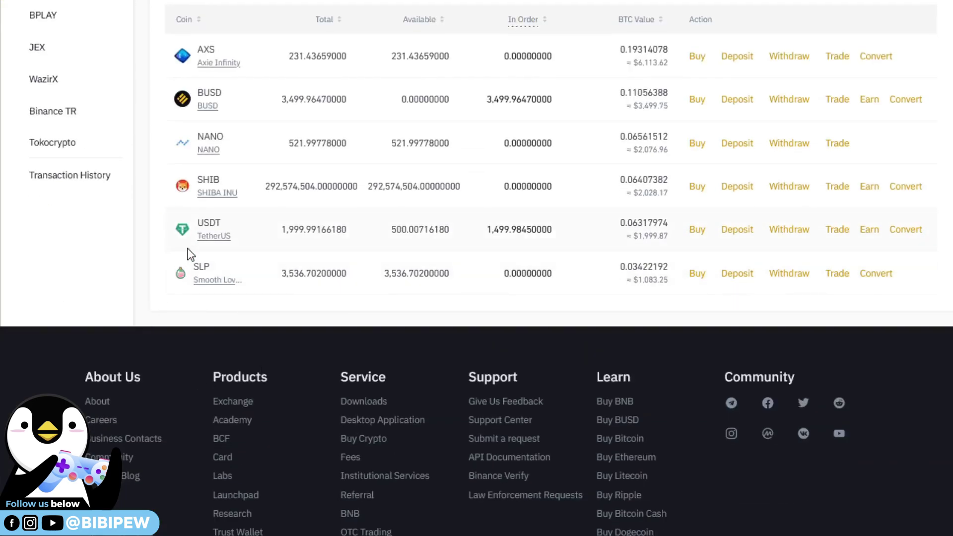
left_click(789, 233)
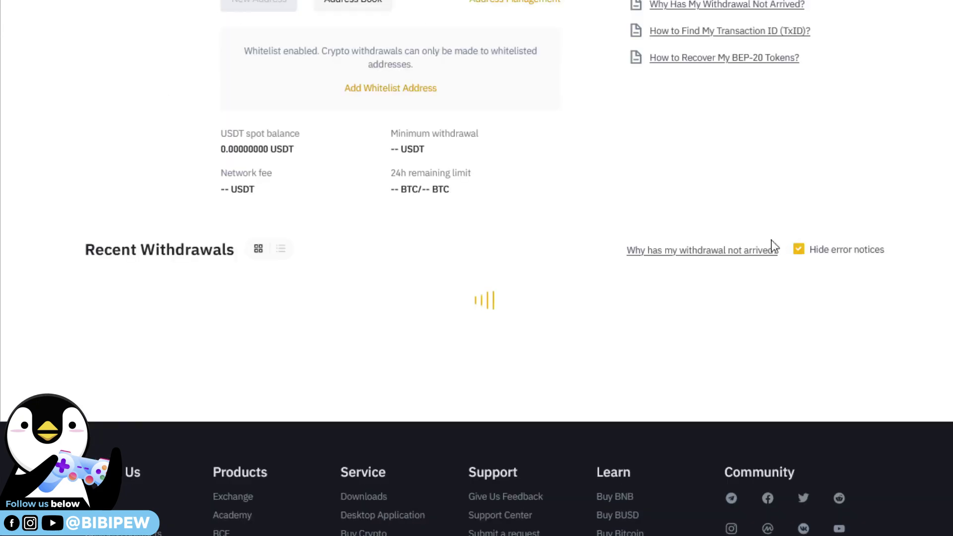
scroll(244, 338, "up", 3)
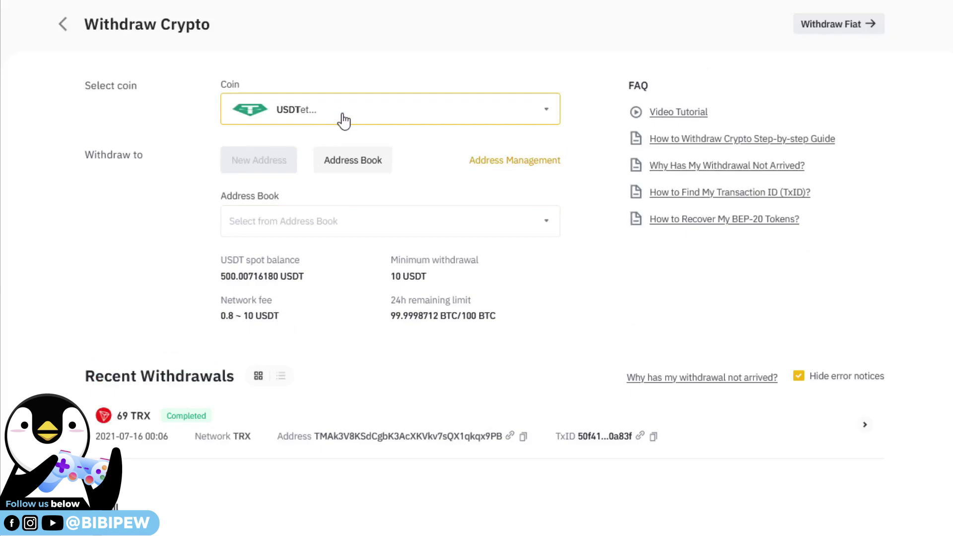
left_click(337, 221)
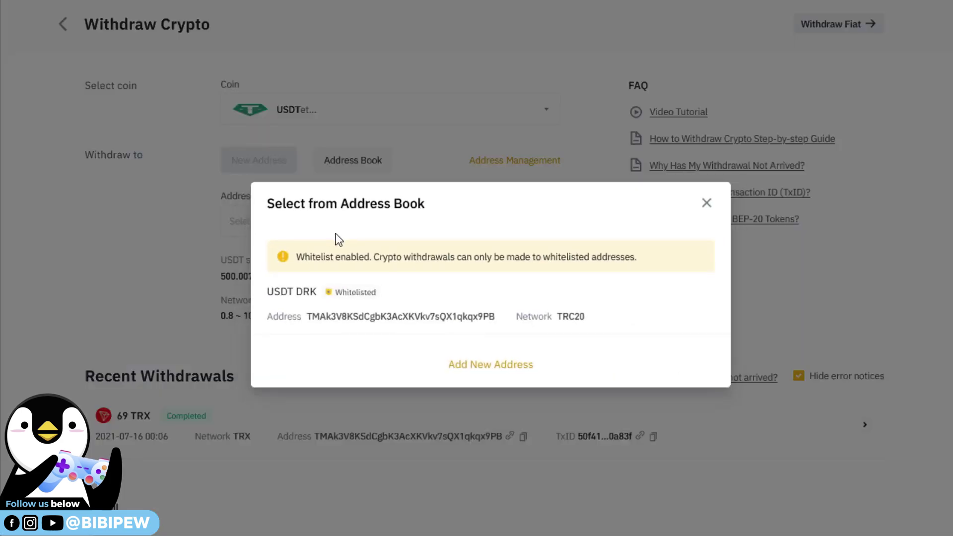
left_click(464, 320)
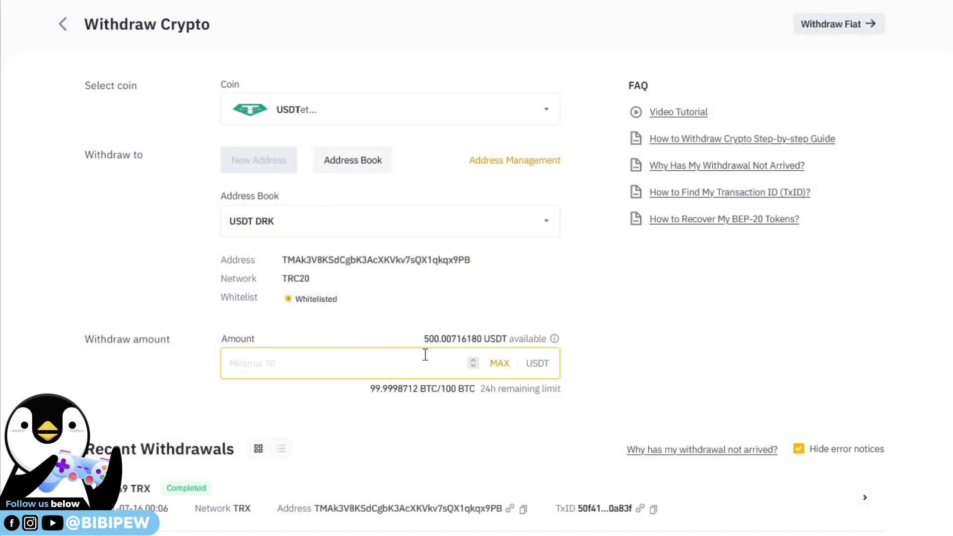
Step: Set the withdrawal amount to 100 USDT after trying 50 and the full balance
type("50")
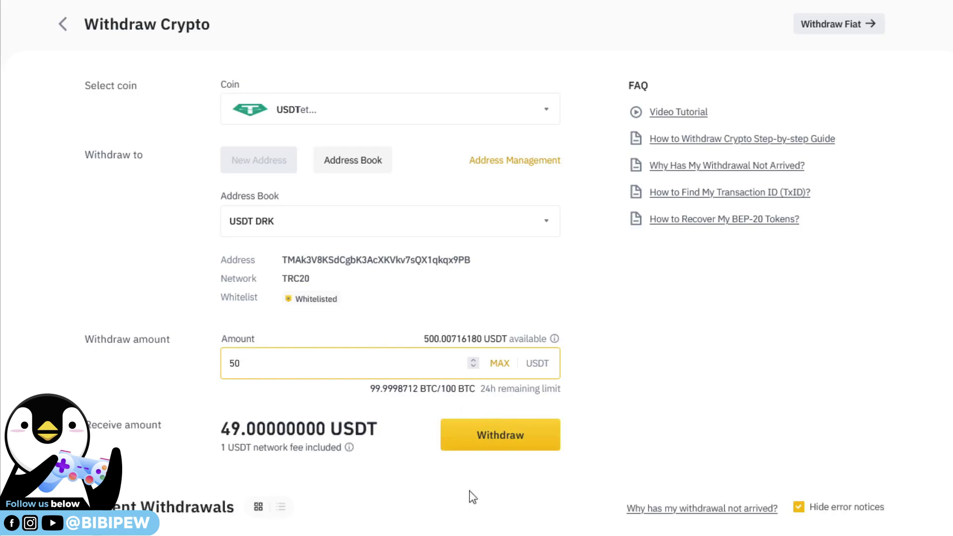
left_click_drag(345, 366, 142, 358)
type("100")
left_click(499, 363)
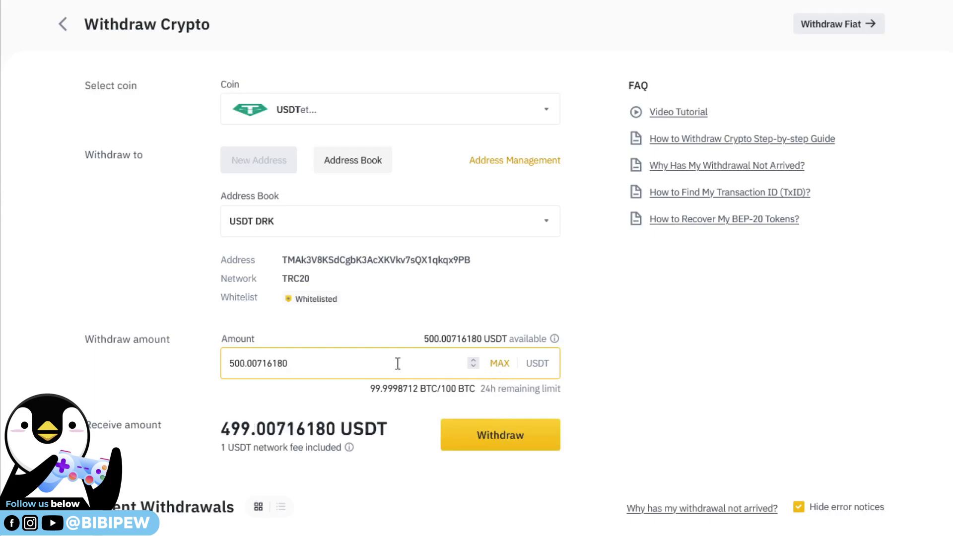
key("ctrl+a")
type("50")
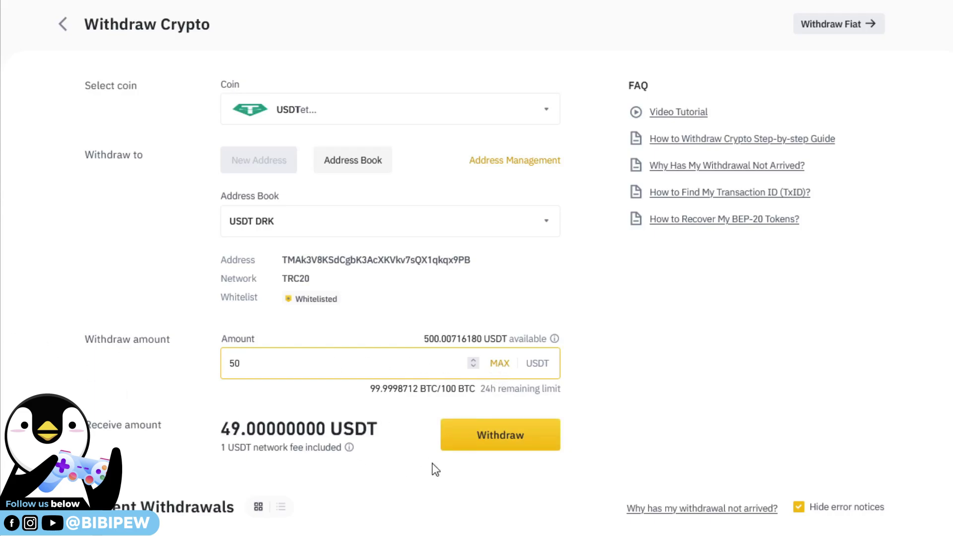
key("ctrl+a")
type("100")
Step: Submit and confirm the 100 USDT withdrawal, then close DRK Wallet's USDT deposit dialog
left_click(509, 445)
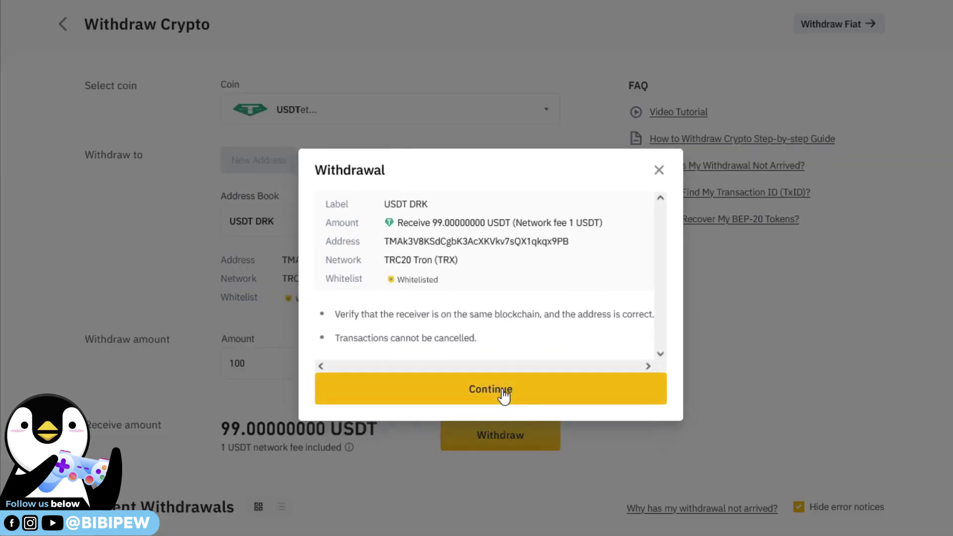
left_click(447, 391)
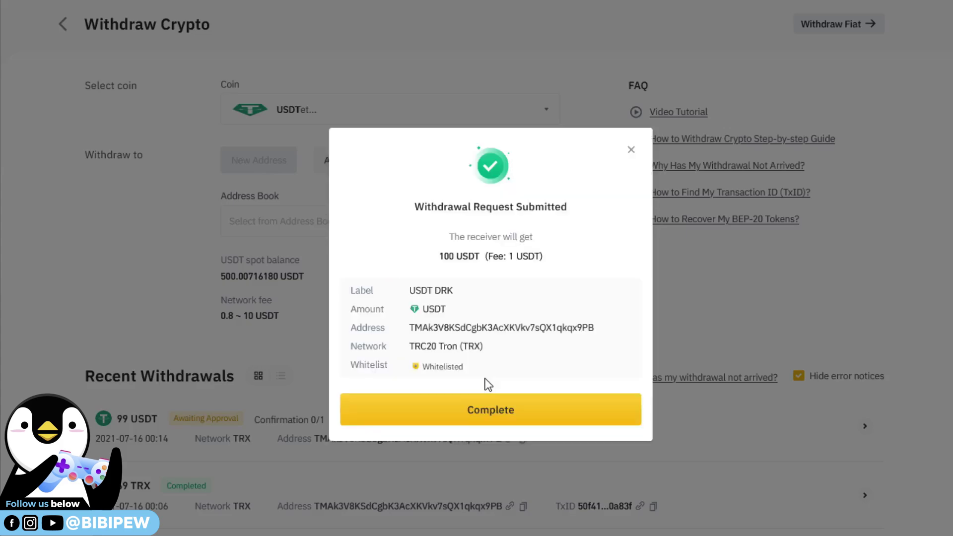
left_click(495, 419)
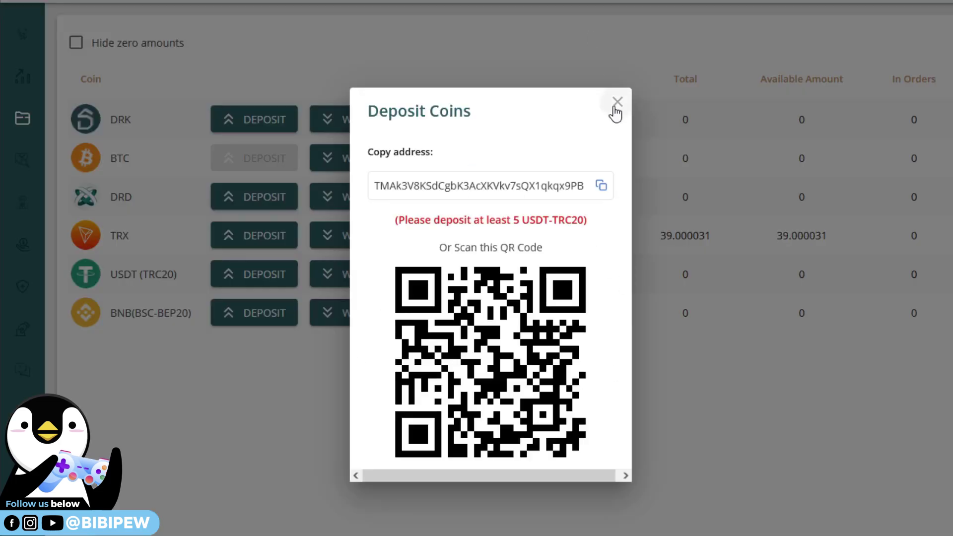
left_click(618, 101)
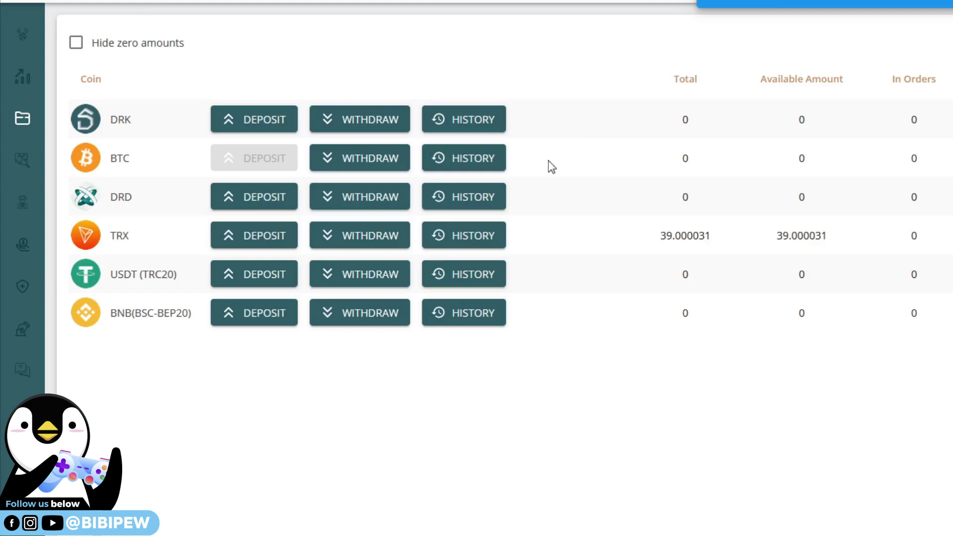
Step: Check the USDT (TRC20) deposit address, then approve the MetaMask login to load 98 USDT and 39.000031 TRX
left_click(223, 278)
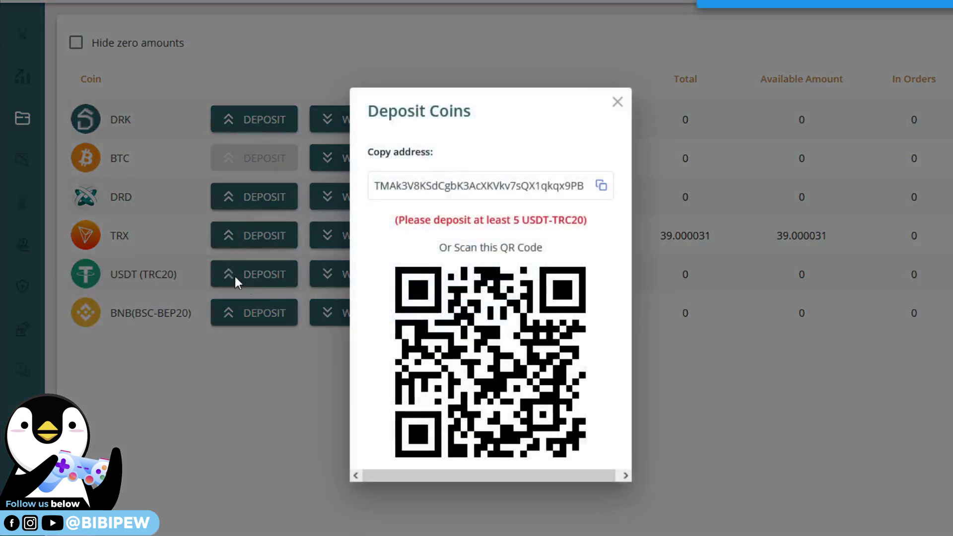
left_click(617, 103)
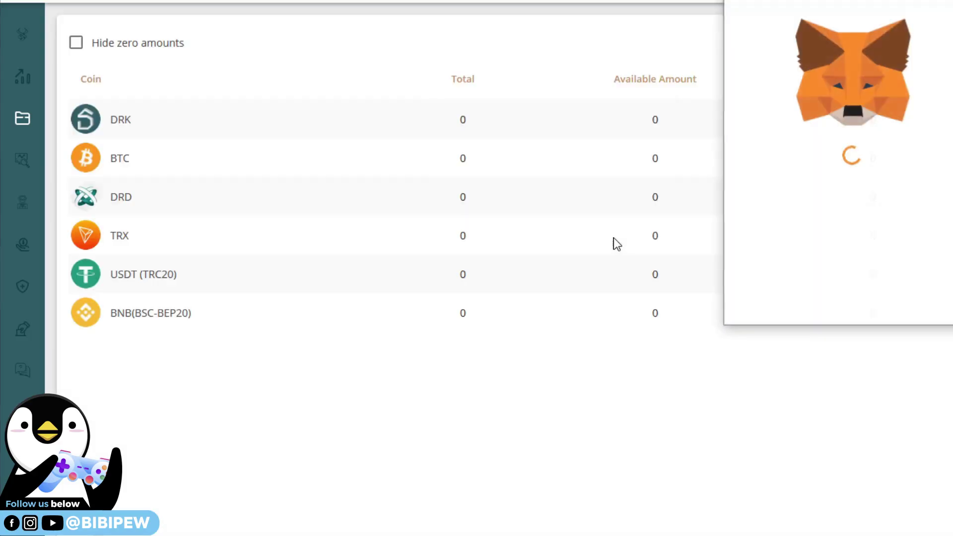
left_click(908, 284)
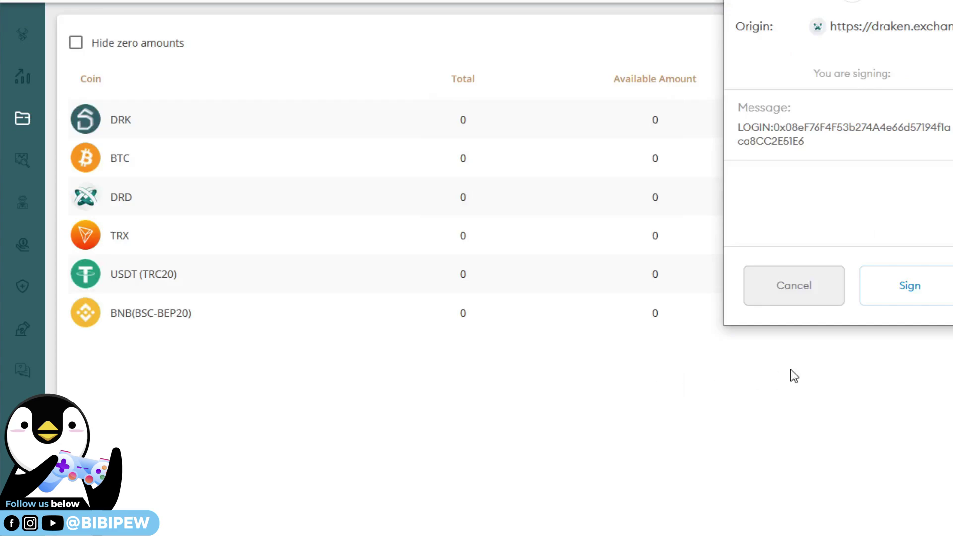
left_click(925, 297)
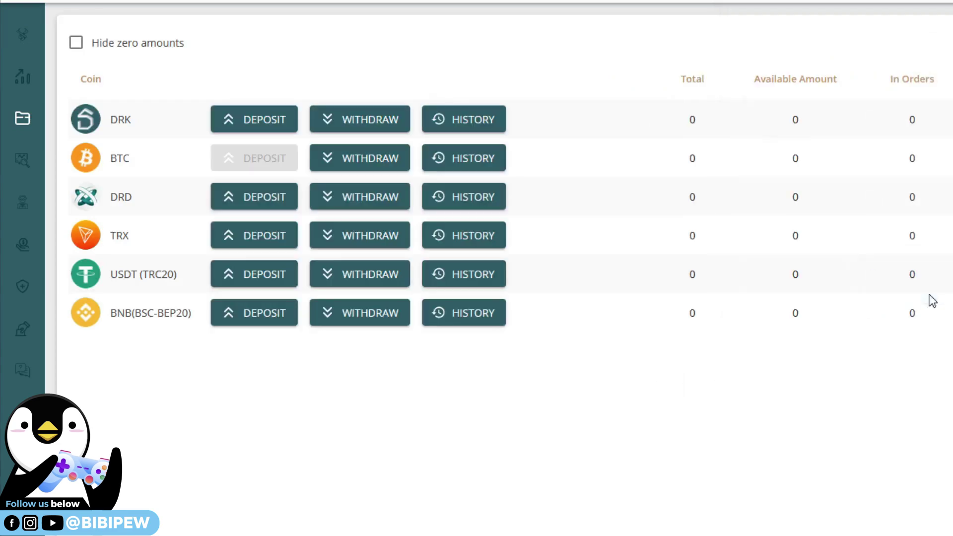
left_click(24, 39)
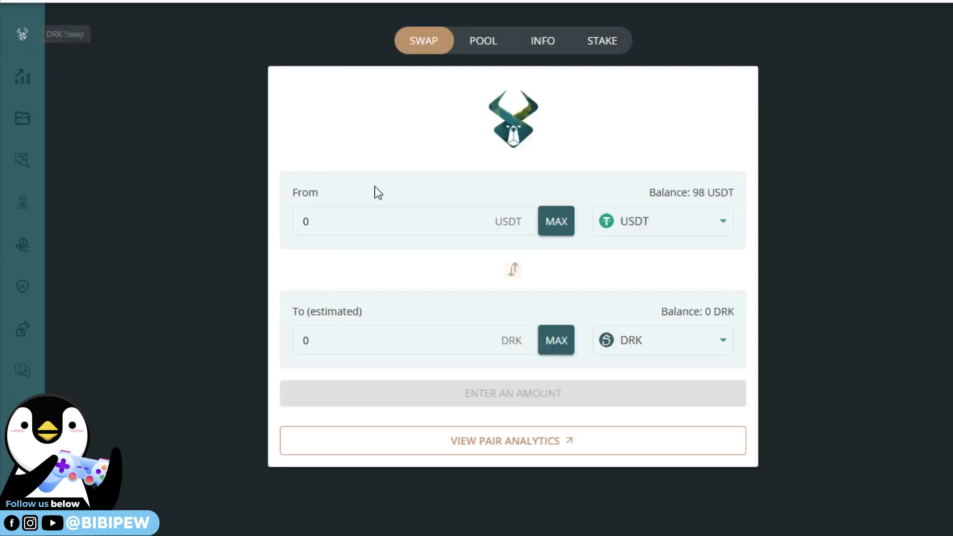
Step: Fill the swap form with the full 97.99902 USDT balance to convert into DRK
left_click(659, 227)
left_click(699, 112)
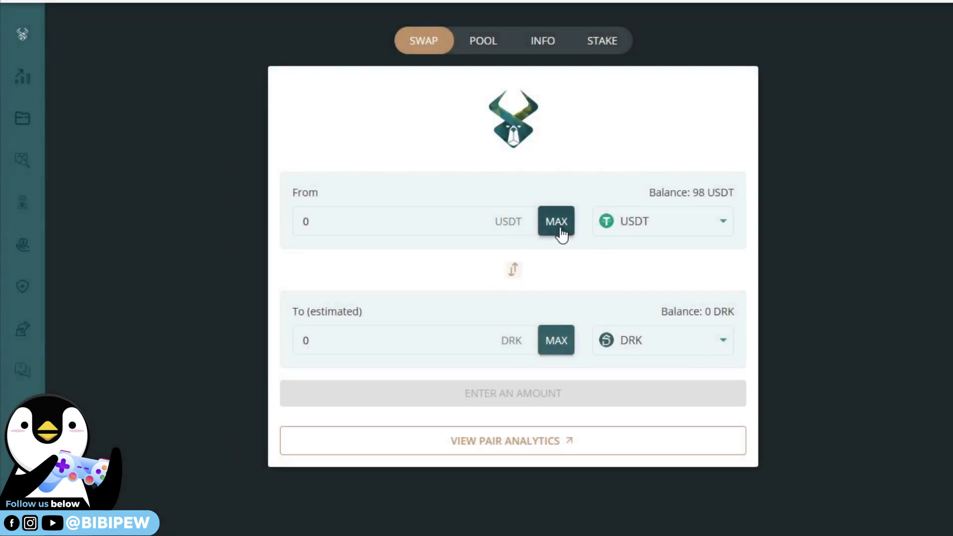
left_click(556, 221)
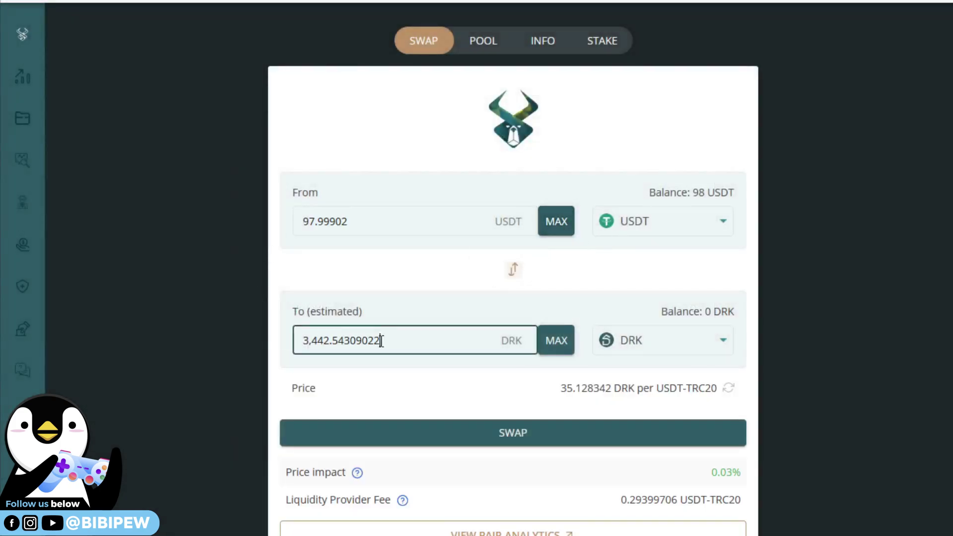
left_click_drag(381, 341, 292, 342)
left_click(564, 350)
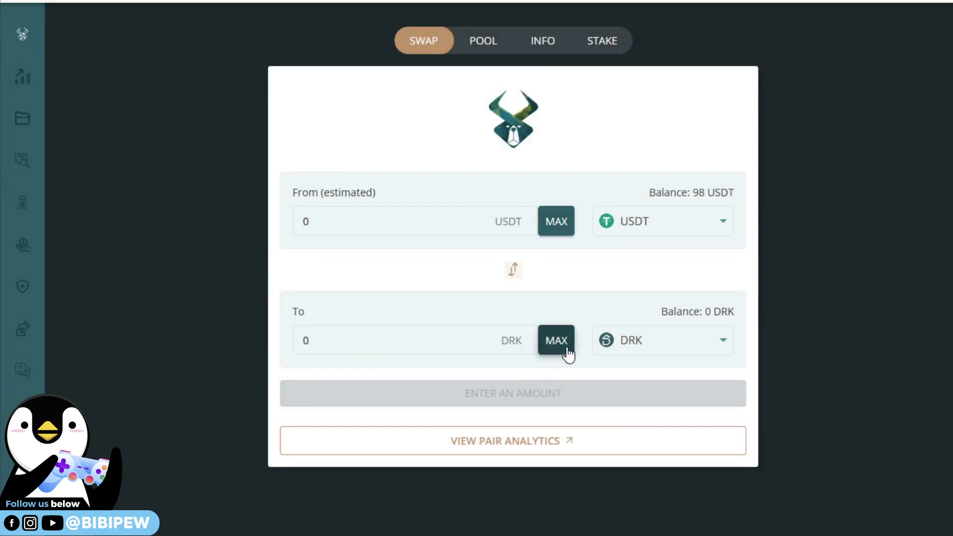
left_click(558, 228)
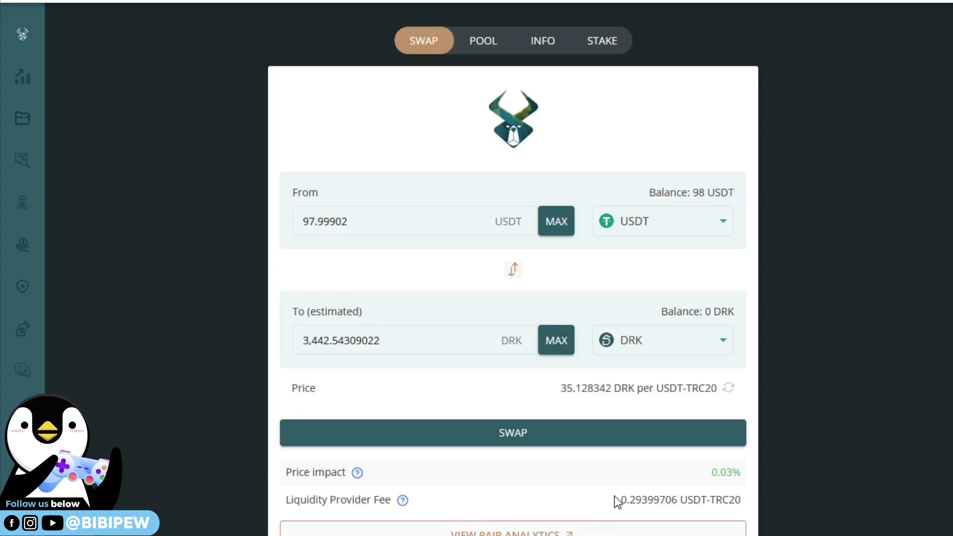
Step: Review and confirm the USDT-to-DRK swap for about 3,442.54 DRK
left_click(526, 439)
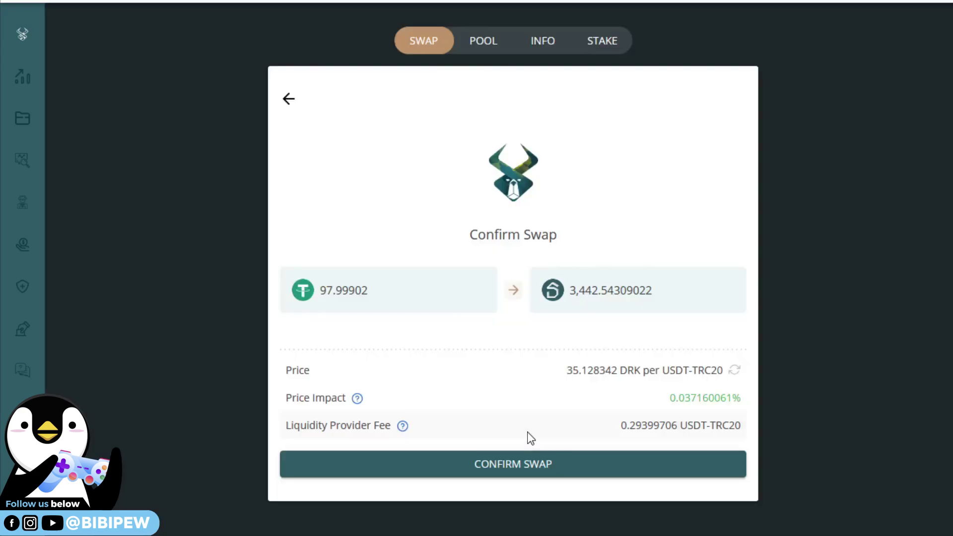
left_click(541, 466)
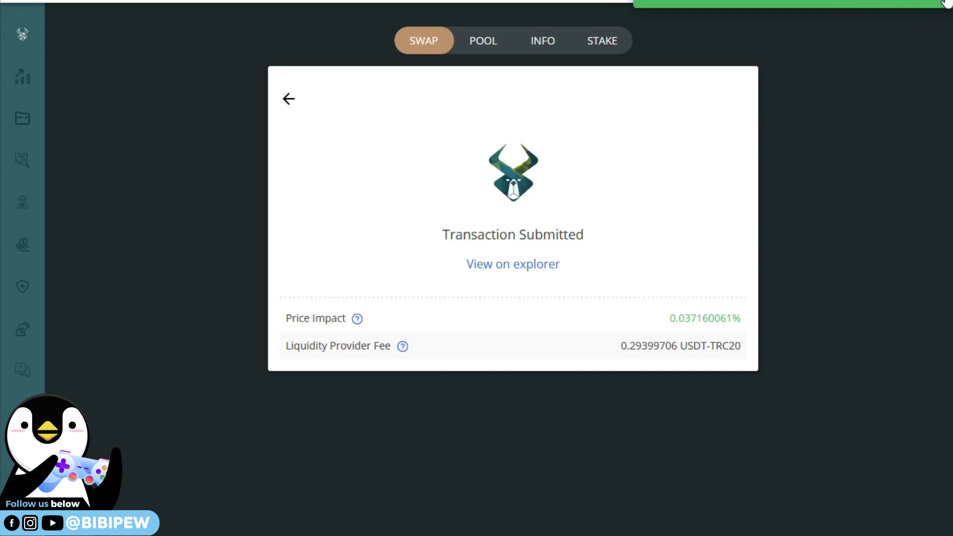
left_click(809, 14)
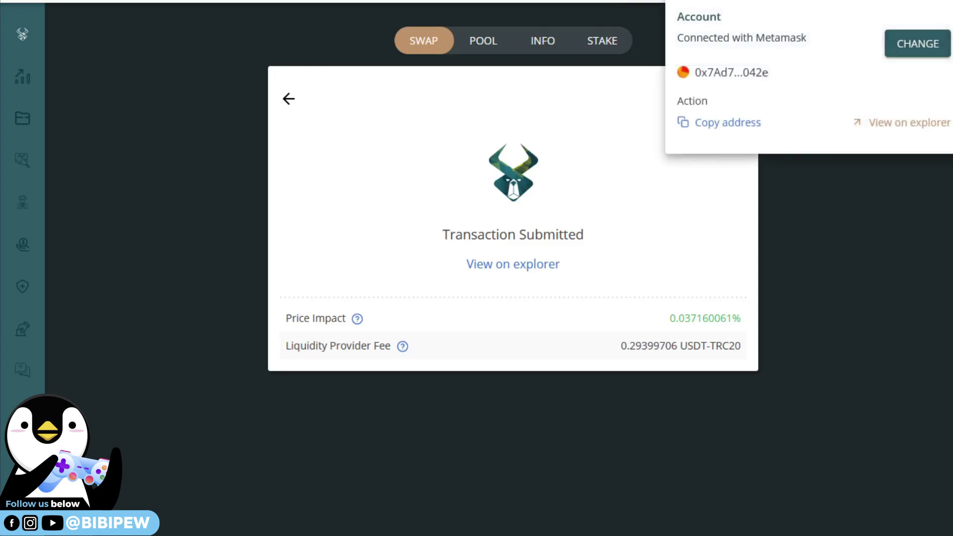
left_click(808, 15)
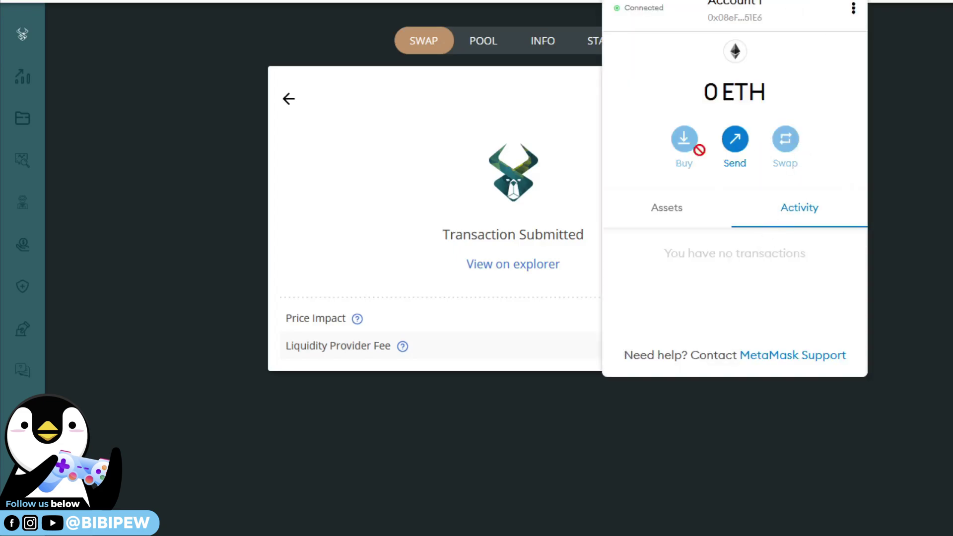
left_click(898, 61)
Step: Return to the wallet balances showing 3,435.1077295 DRK and preview the DRK withdrawal form
left_click(22, 119)
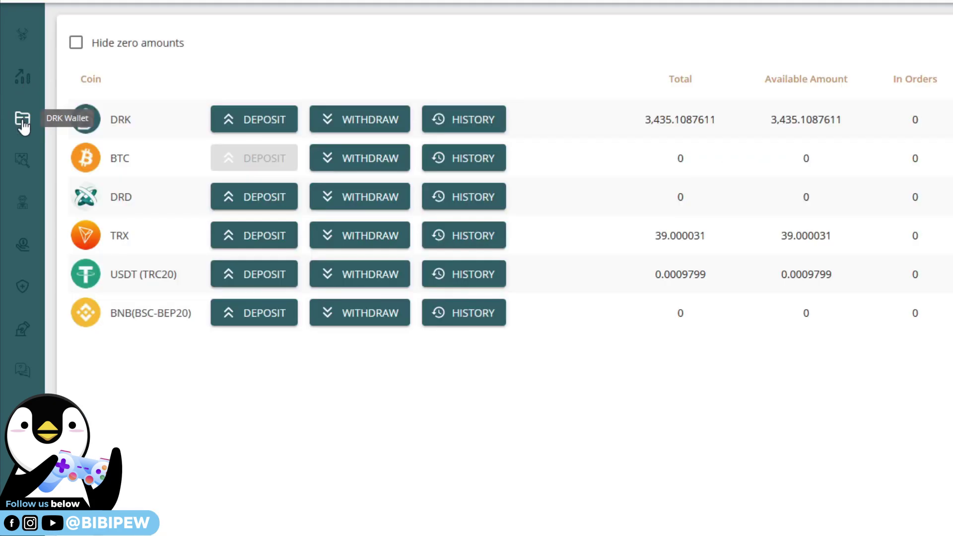
left_click(376, 129)
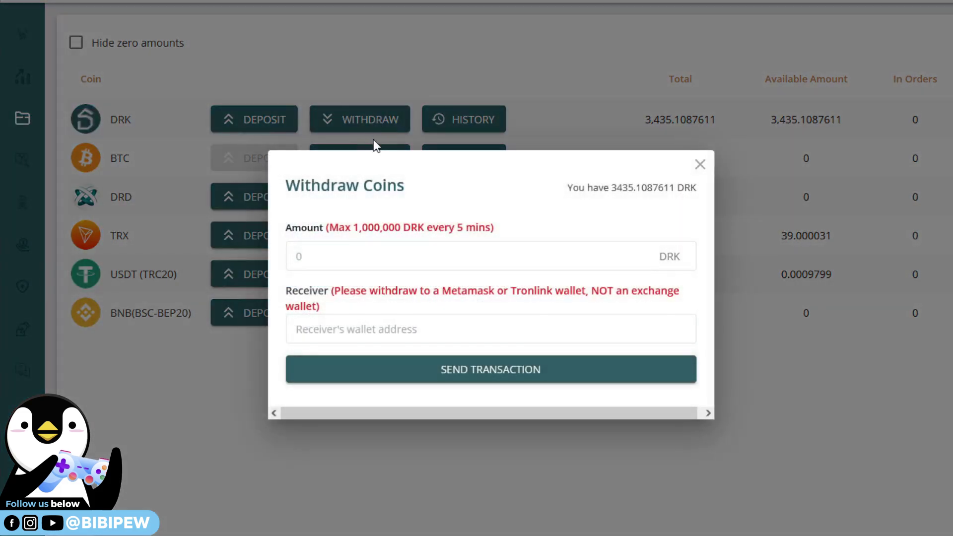
left_click(385, 326)
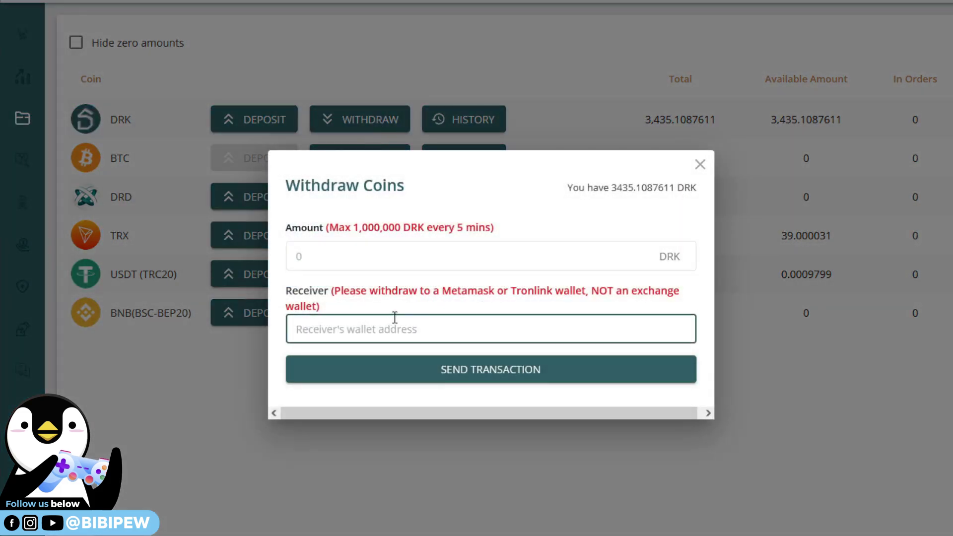
left_click(699, 164)
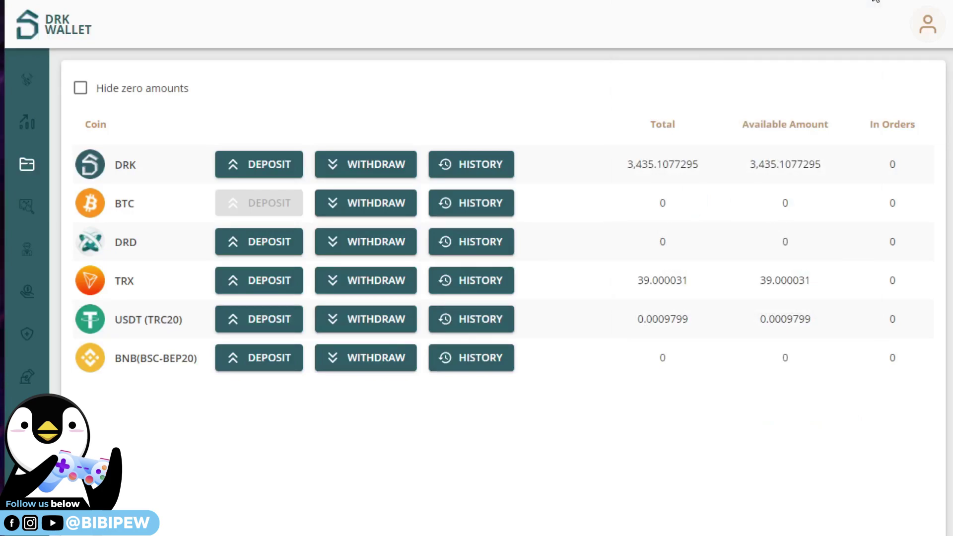
Step: Copy the MetaMask account address, reload DRK Wallet and sign in again
left_click(876, 1)
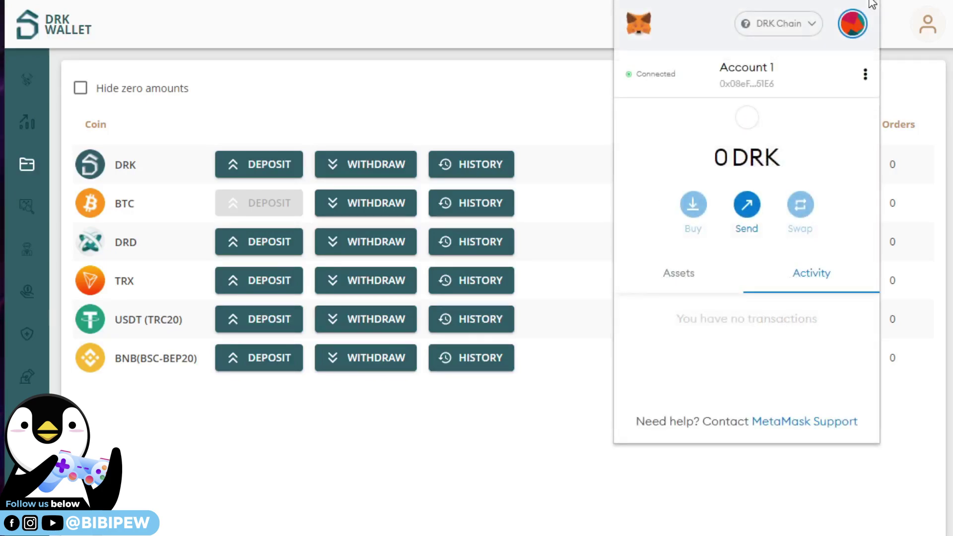
left_click(762, 93)
left_click(568, 377)
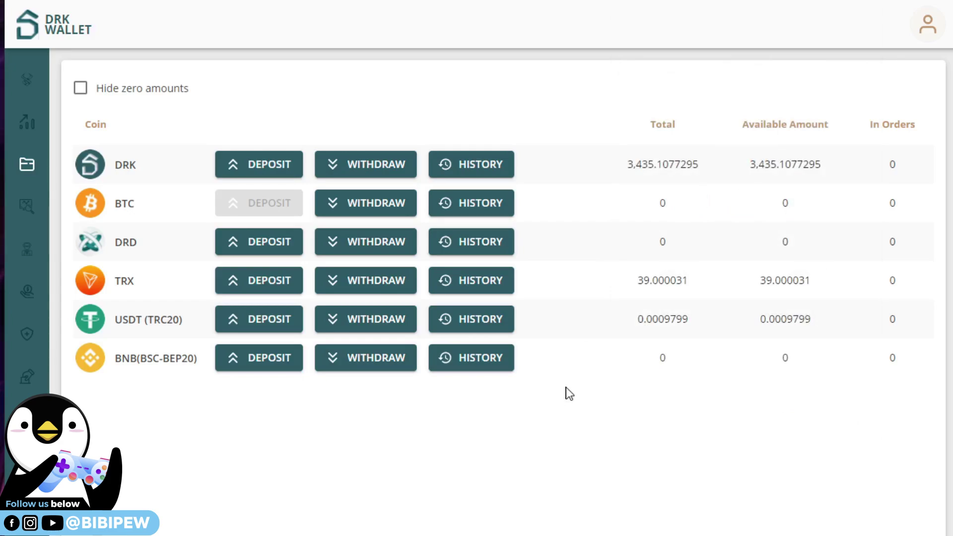
key("F5")
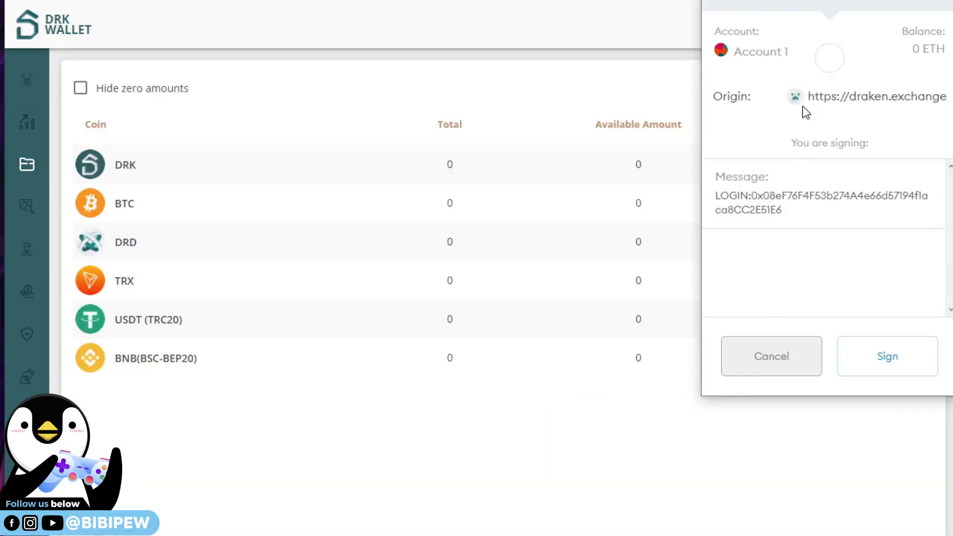
left_click(883, 356)
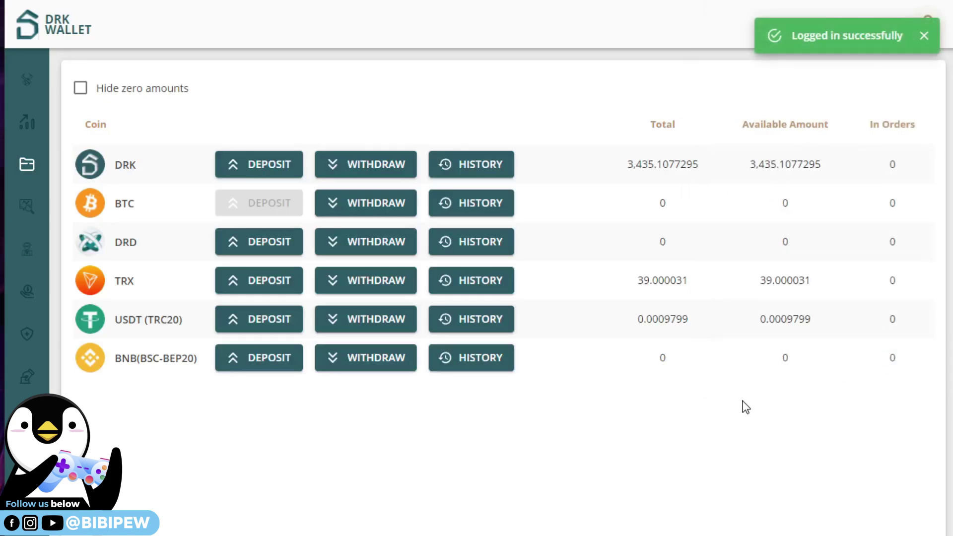
Step: Withdraw all 3,435.1077295 DRK to the pasted MetaMask address as receiver
left_click(388, 170)
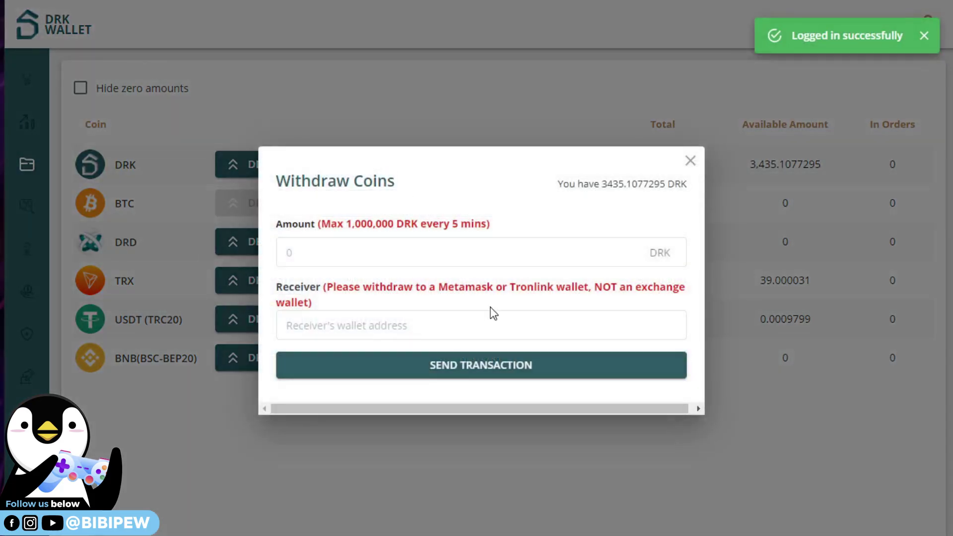
left_click(515, 251)
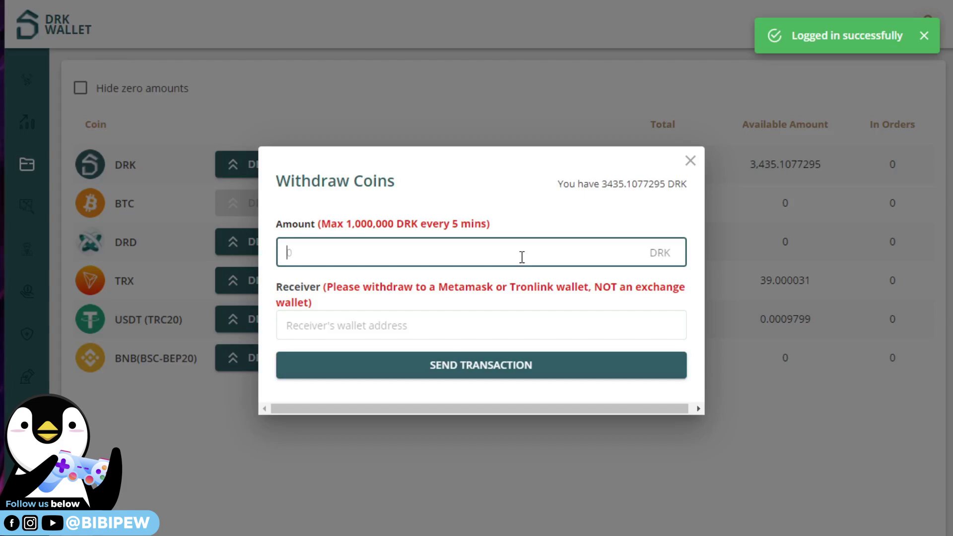
type("3435.1077295")
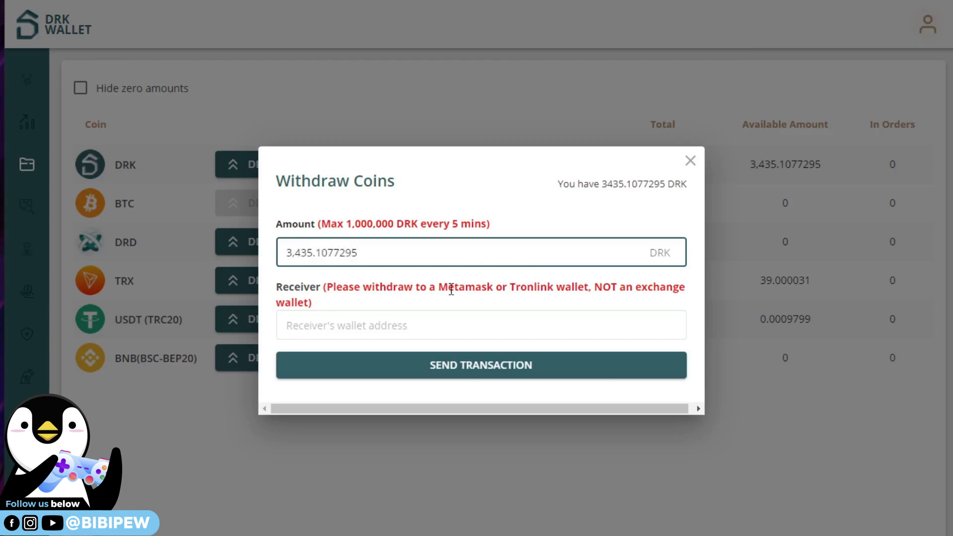
left_click(427, 330)
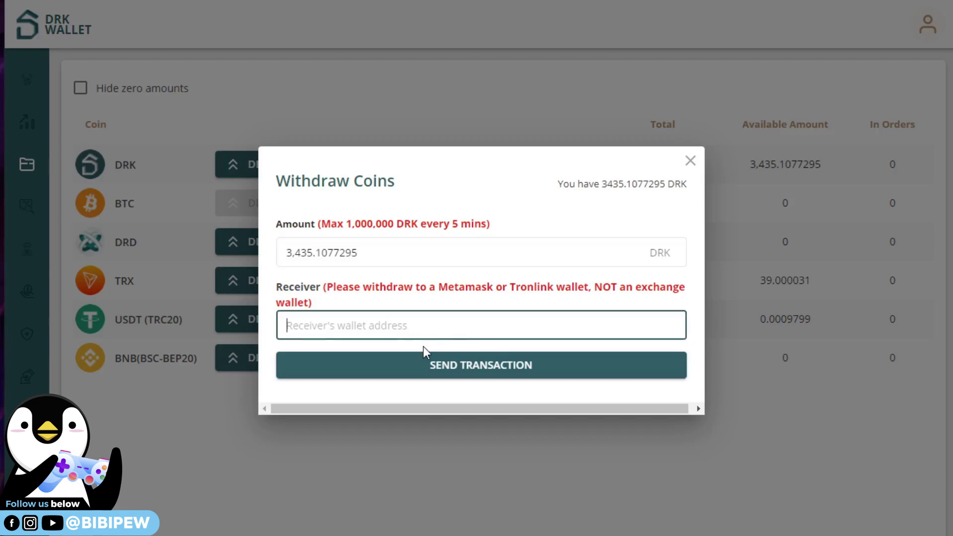
key("ctrl+v")
left_click_drag(546, 327, 176, 310)
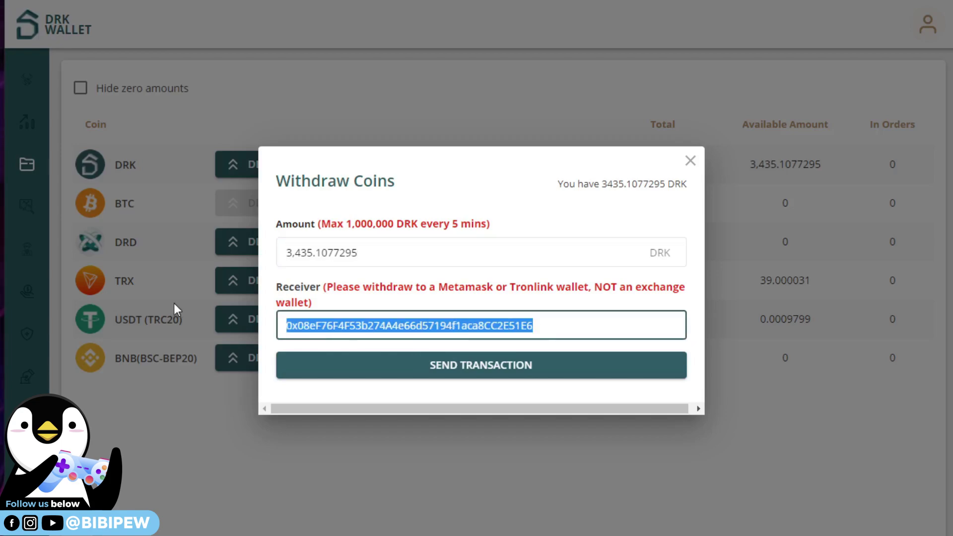
left_click(506, 375)
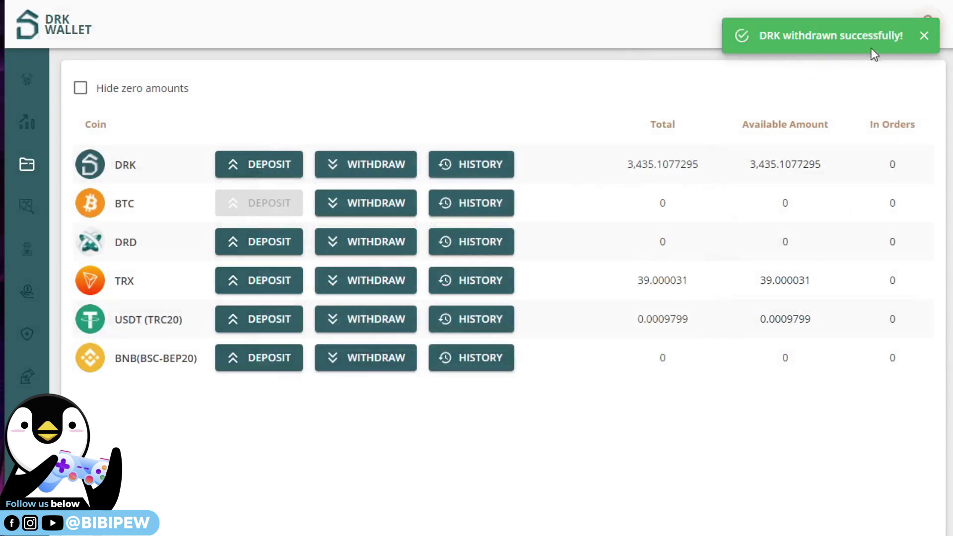
left_click(925, 36)
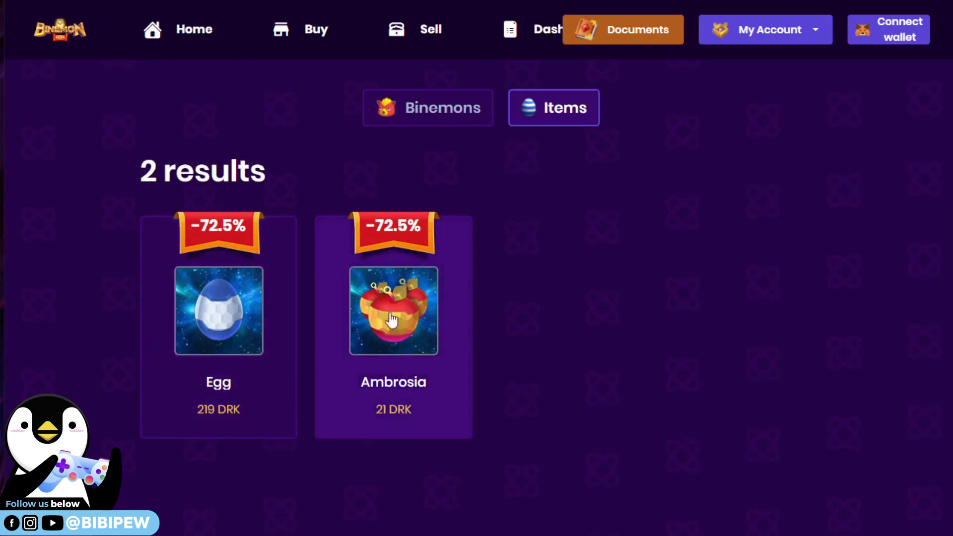
Step: Look over the Egg item details page
left_click(249, 324)
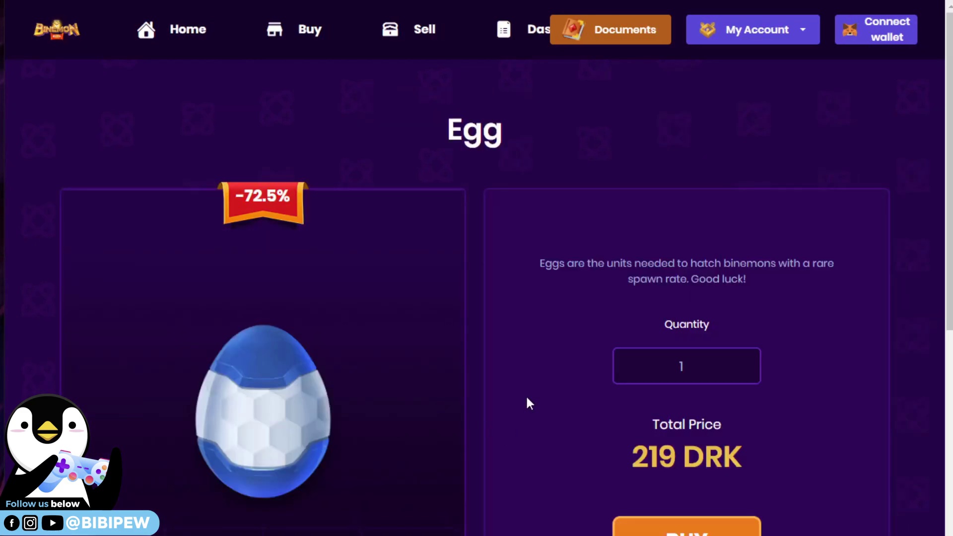
scroll(516, 398, "down", 3)
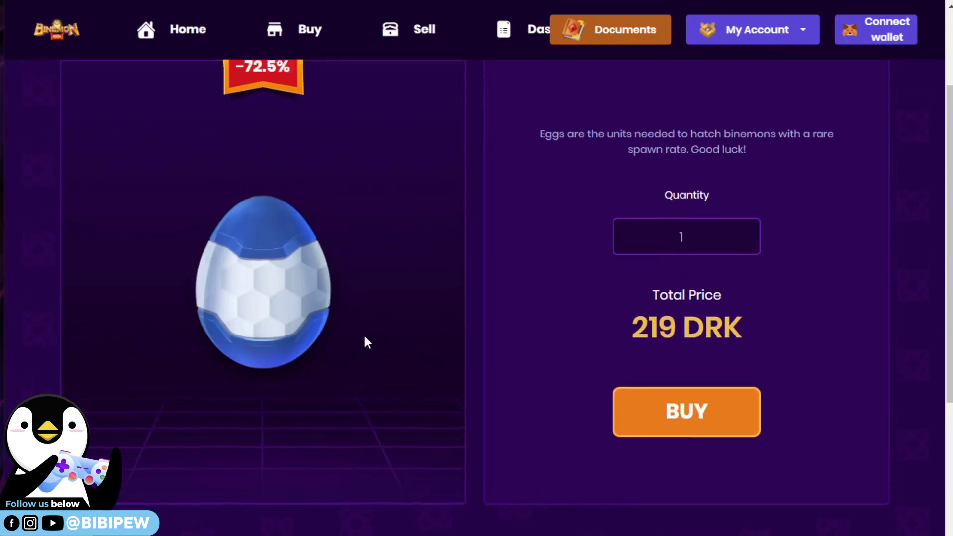
scroll(364, 334, "up", 3)
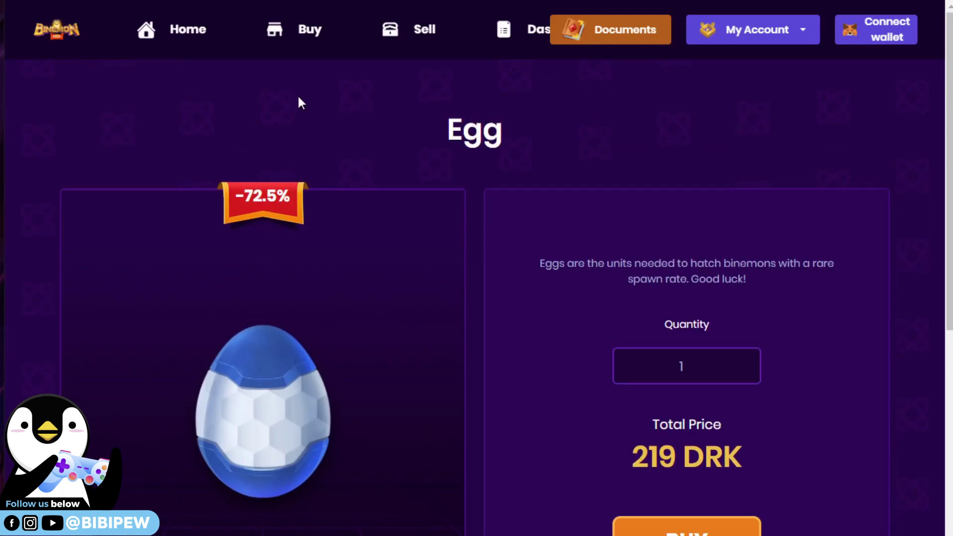
Step: Go to the Trading Station home page and scroll back up to the Welcome heading
left_click(182, 31)
scroll(236, 307, "down", 3)
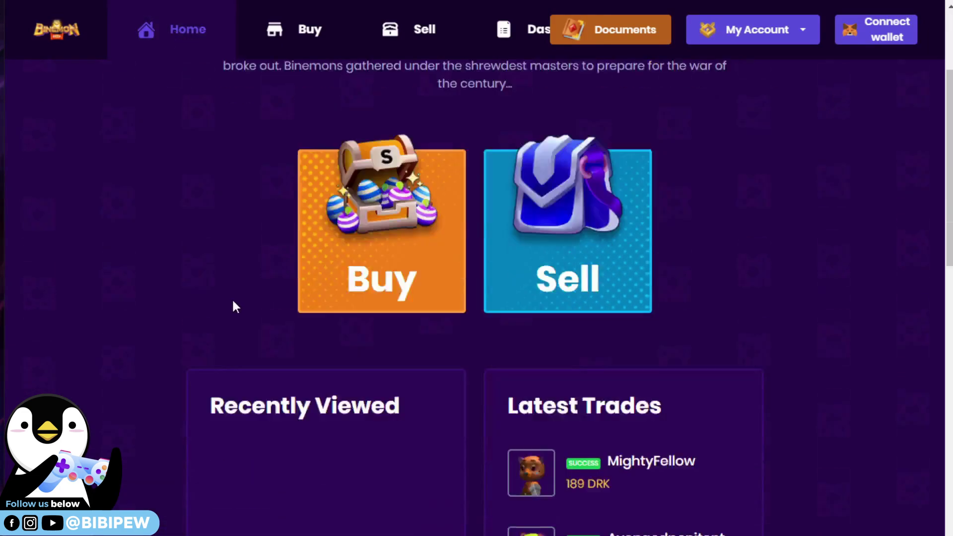
scroll(236, 278, "down", 5)
scroll(214, 263, "down", 5)
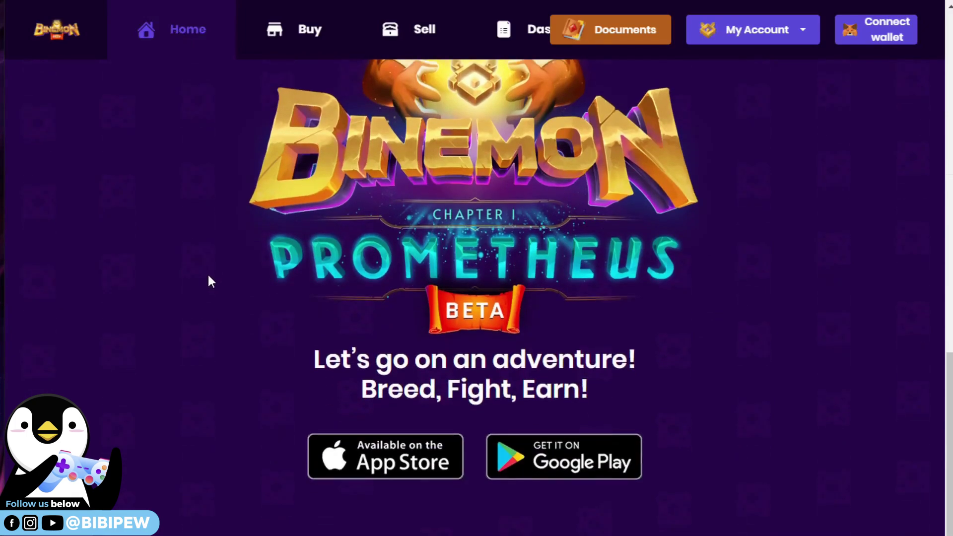
scroll(206, 274, "up", 5)
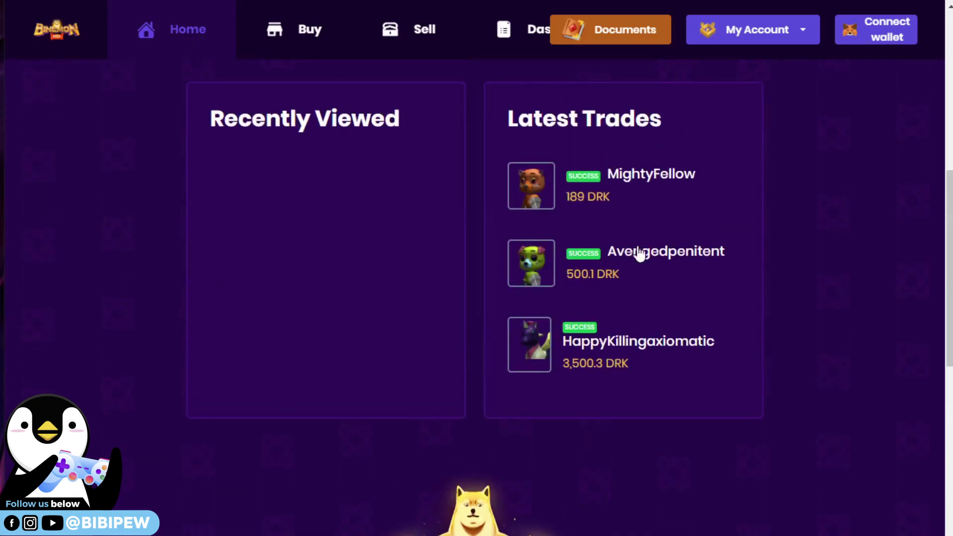
scroll(511, 281, "up", 4)
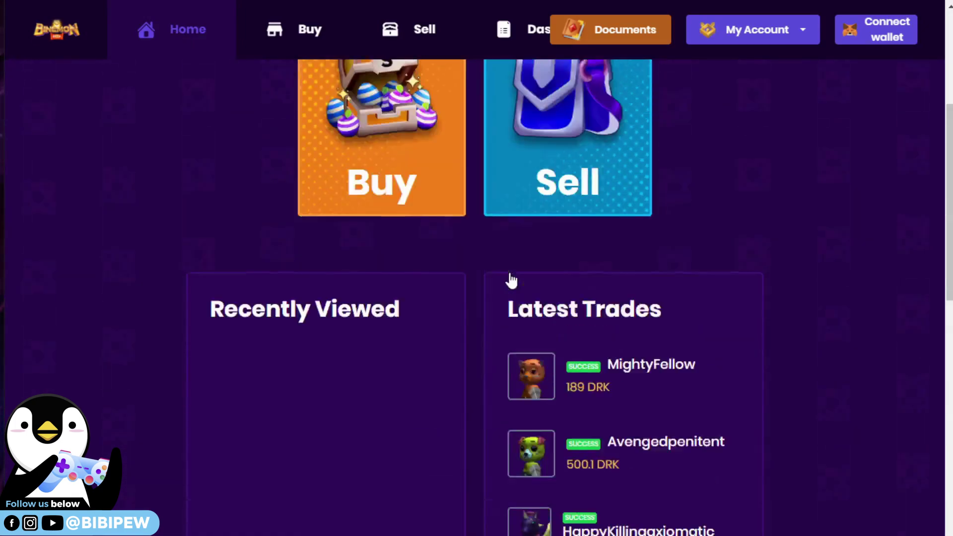
scroll(512, 280, "up", 4)
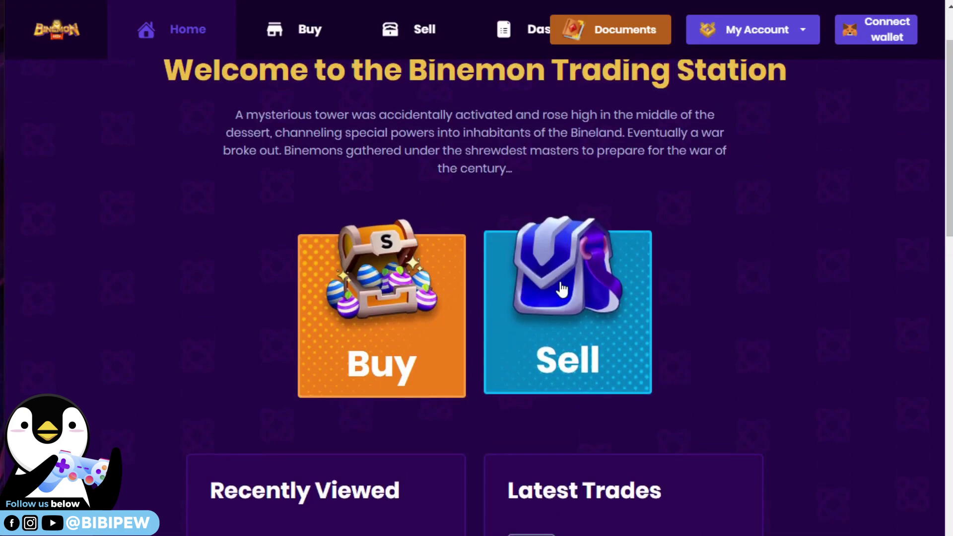
Step: Browse the Buy marketplace, comparing the Items and Binemons listings
left_click(434, 286)
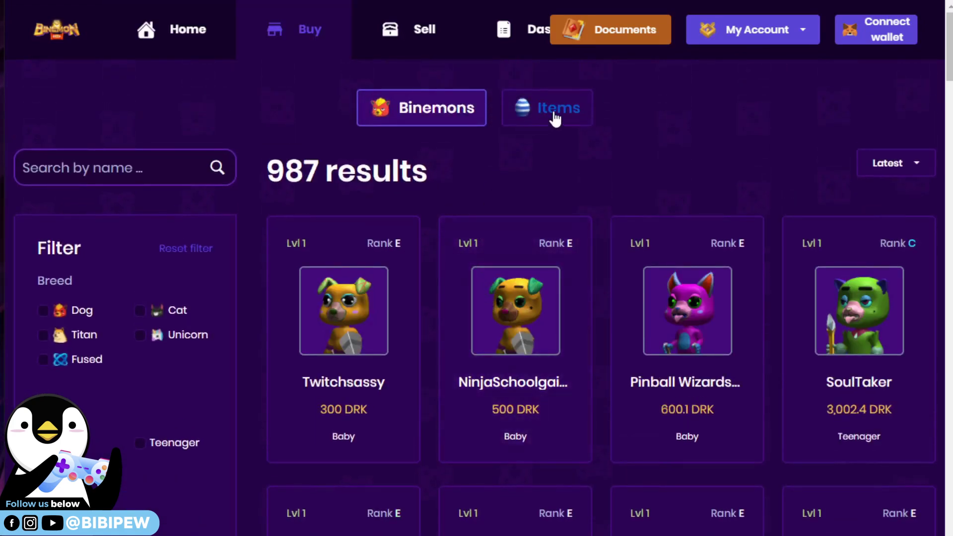
left_click(555, 119)
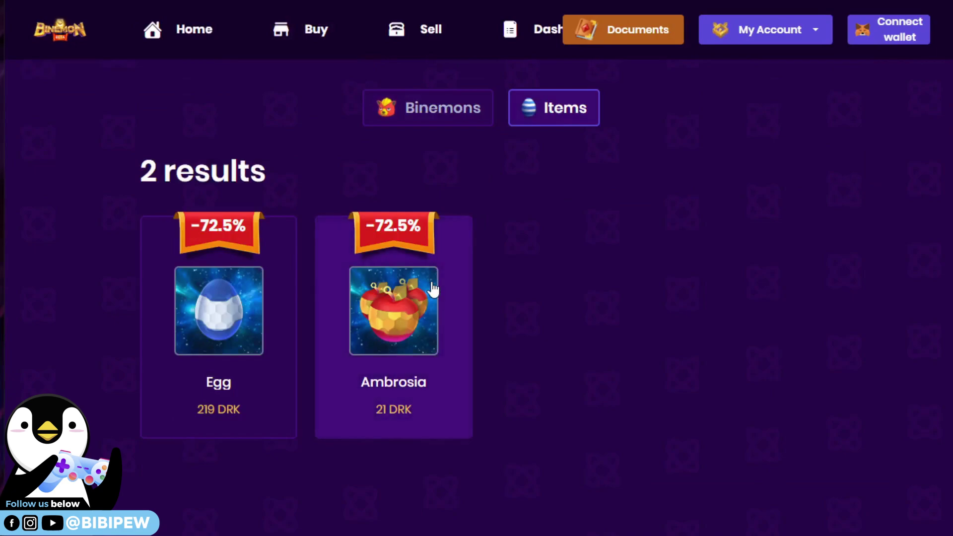
left_click(449, 125)
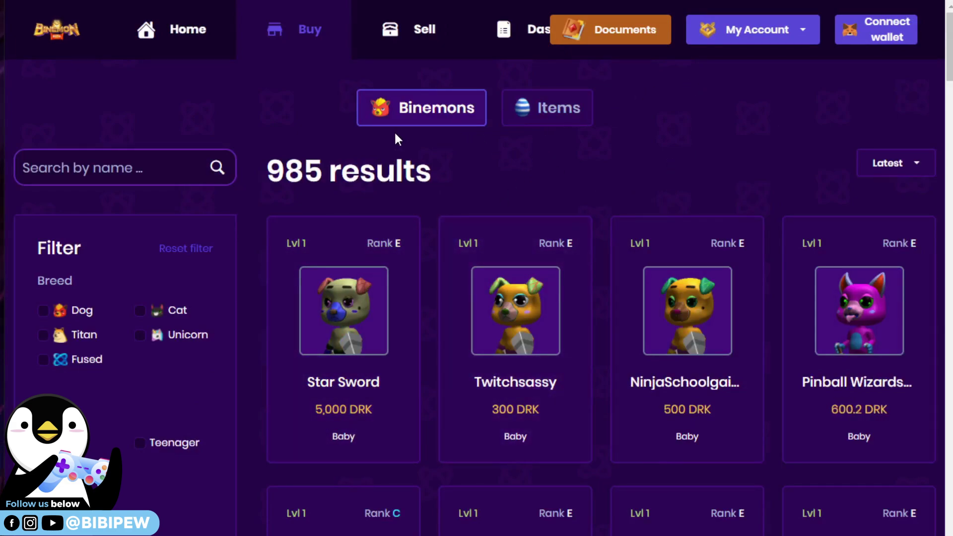
scroll(263, 263, "down", 5)
scroll(256, 261, "down", 5)
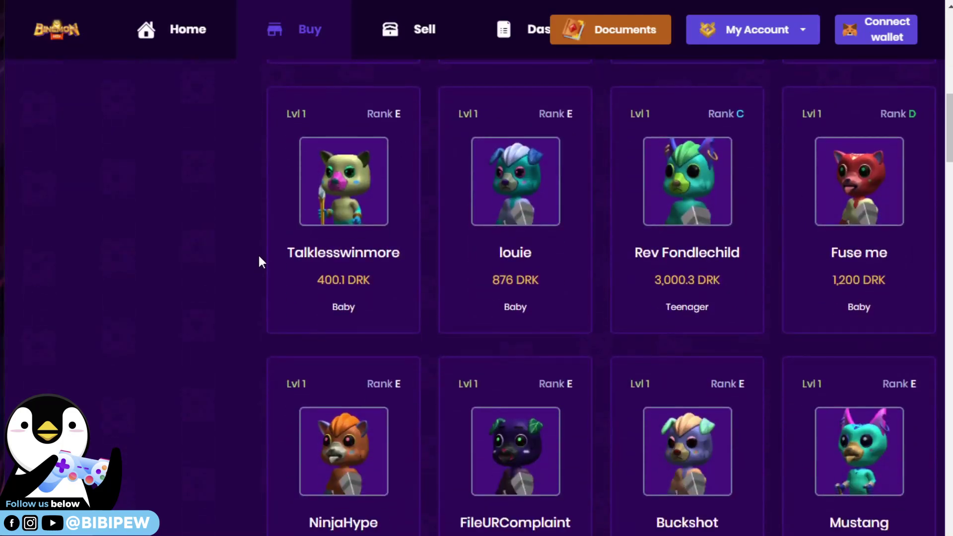
scroll(256, 262, "down", 5)
scroll(249, 271, "down", 5)
scroll(247, 269, "down", 3)
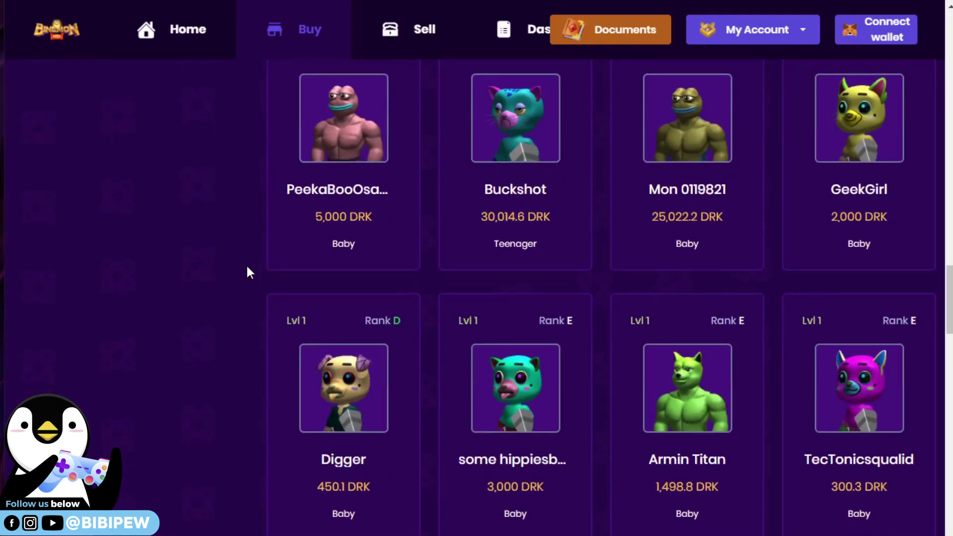
scroll(246, 270, "up", 2)
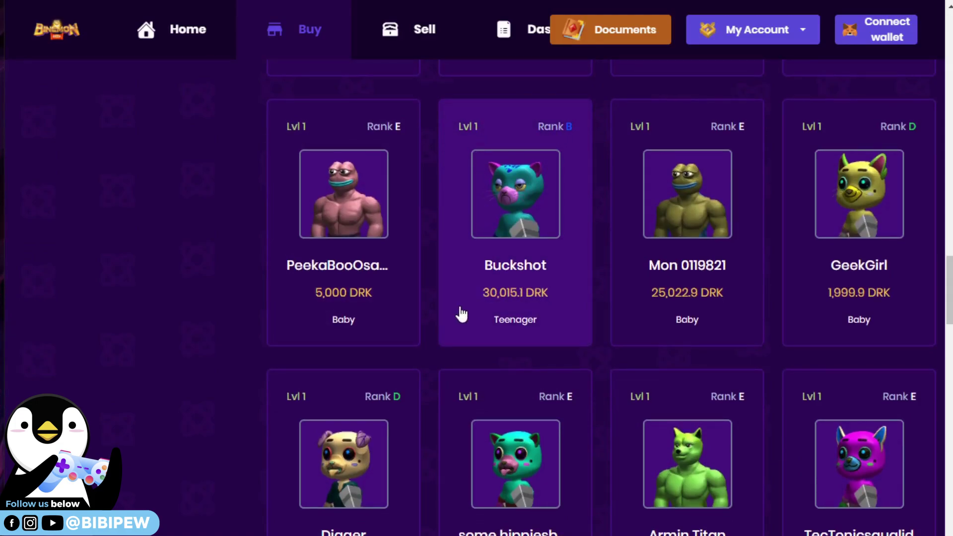
scroll(457, 314, "up", 10)
scroll(432, 326, "up", 10)
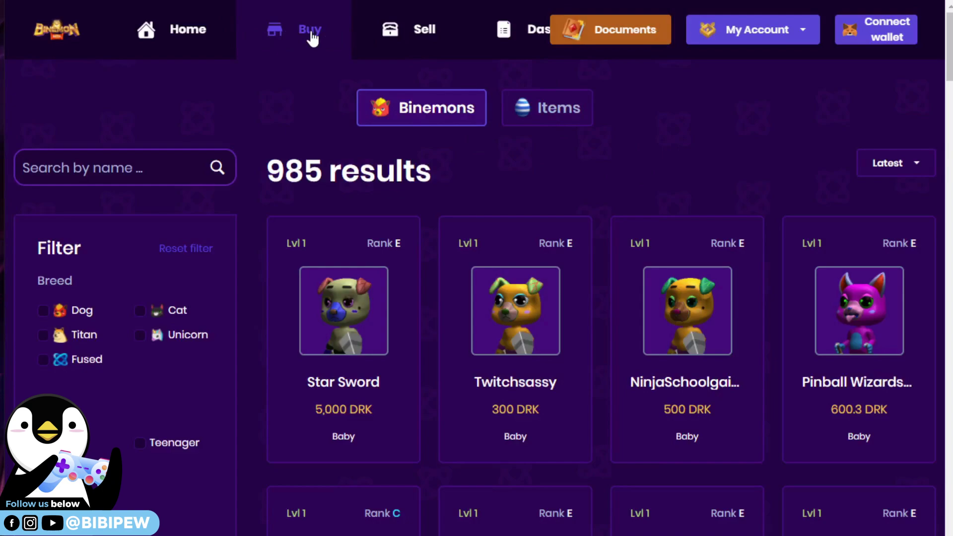
scroll(630, 131, "down", 10)
scroll(627, 132, "up", 10)
Step: Return Home and reopen the Buy marketplace showing 1,014 Binemons for sale
left_click(117, 29)
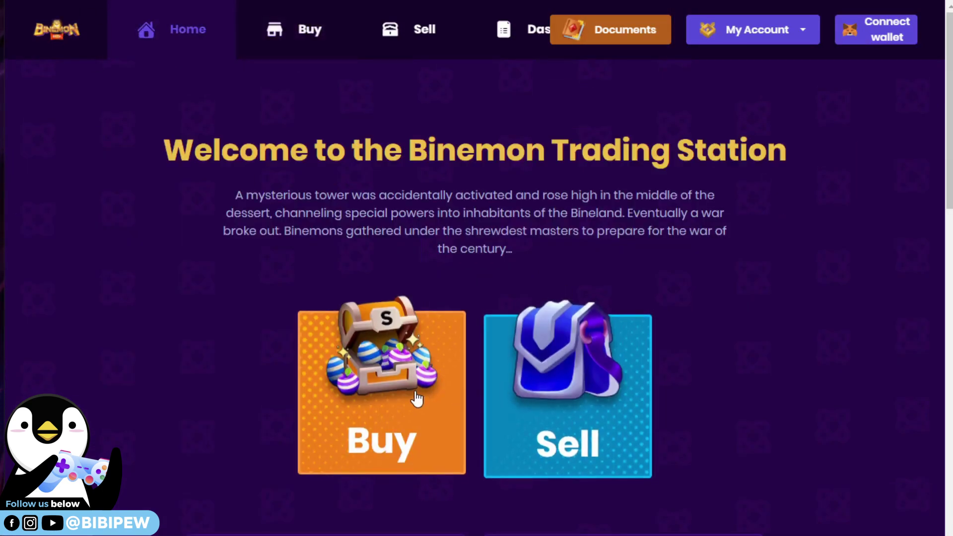
left_click(334, 399)
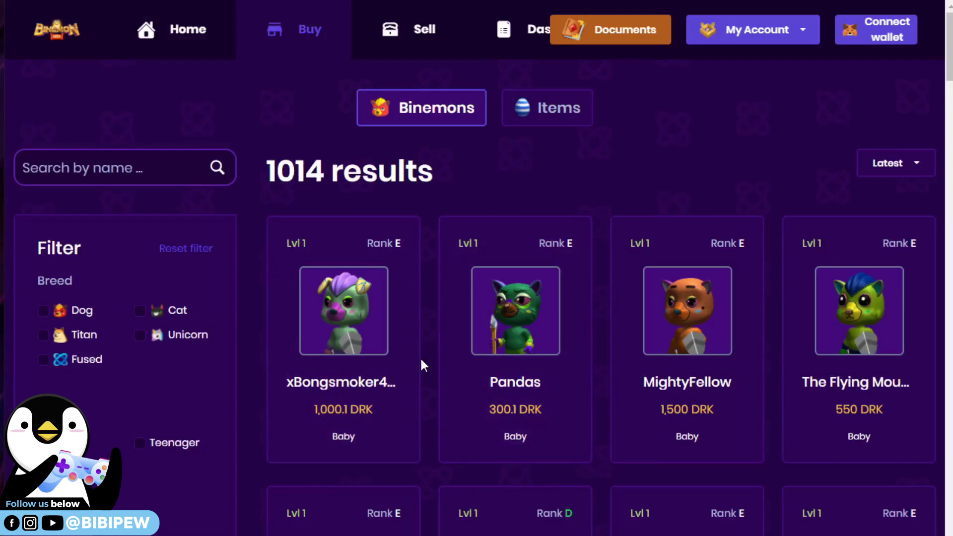
scroll(421, 368, "down", 10)
scroll(419, 374, "down", 5)
scroll(412, 367, "up", 5)
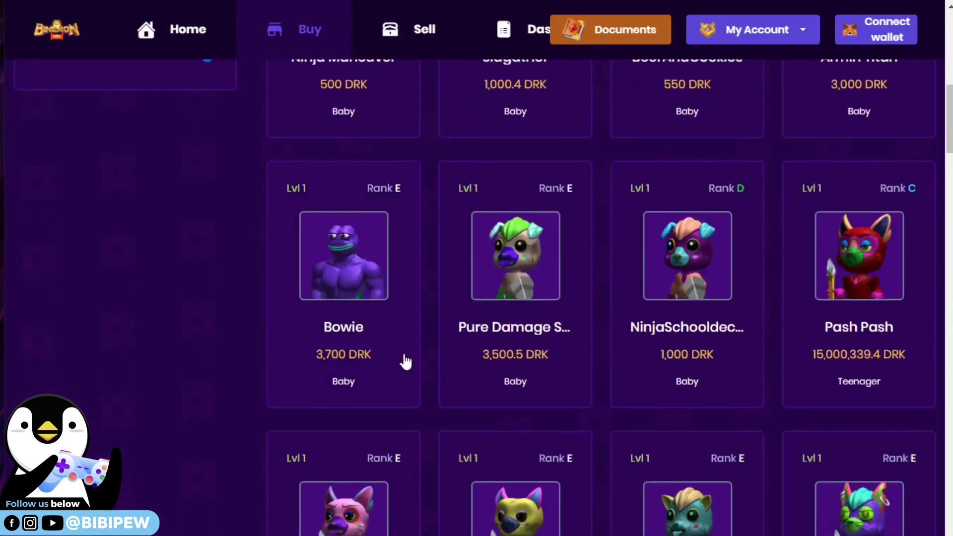
scroll(405, 362, "up", 10)
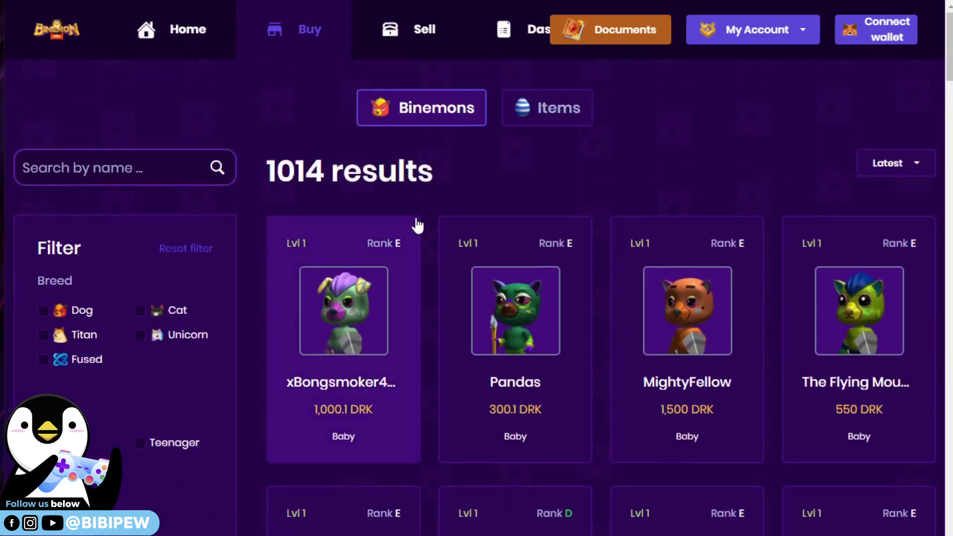
Step: Open the 219 DRK Egg from the Items tab and attempt to buy one
left_click(547, 120)
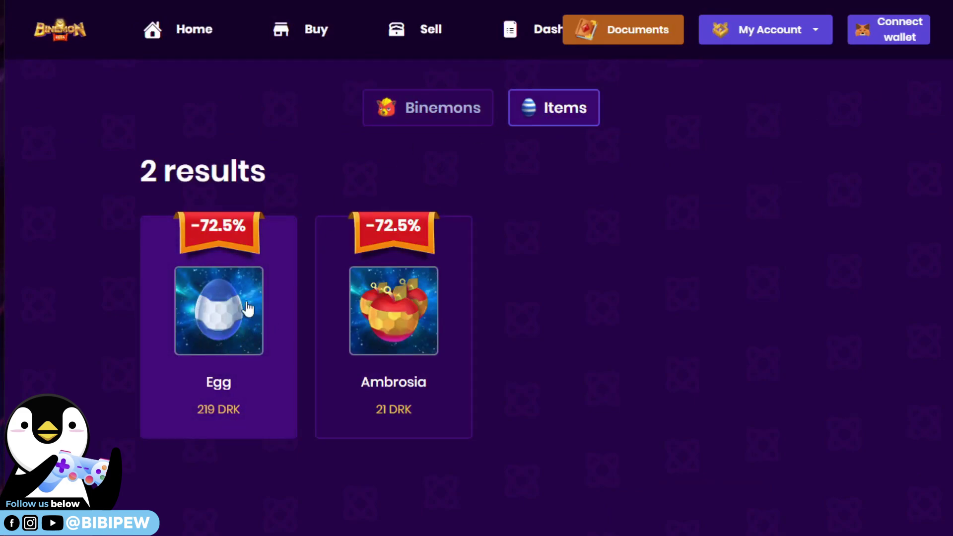
left_click(203, 320)
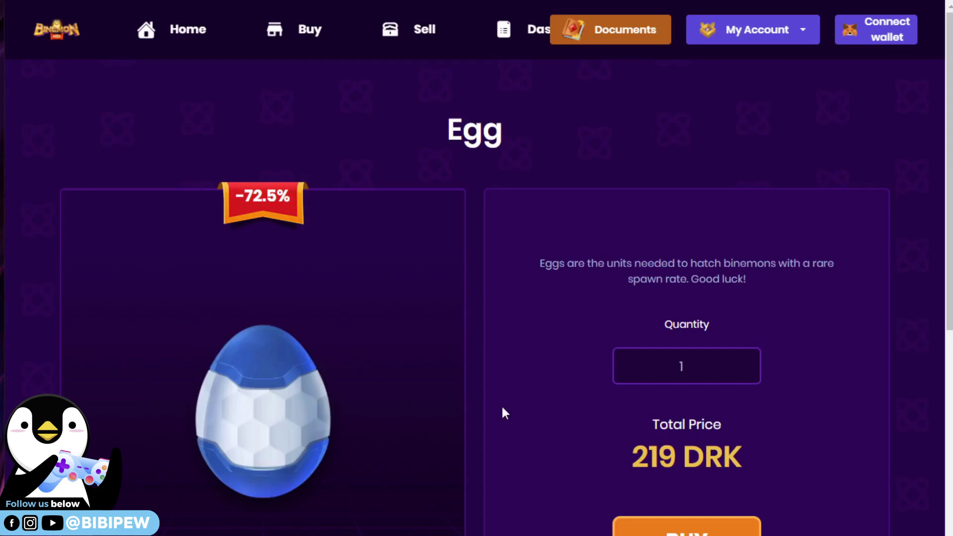
scroll(535, 392, "down", 3)
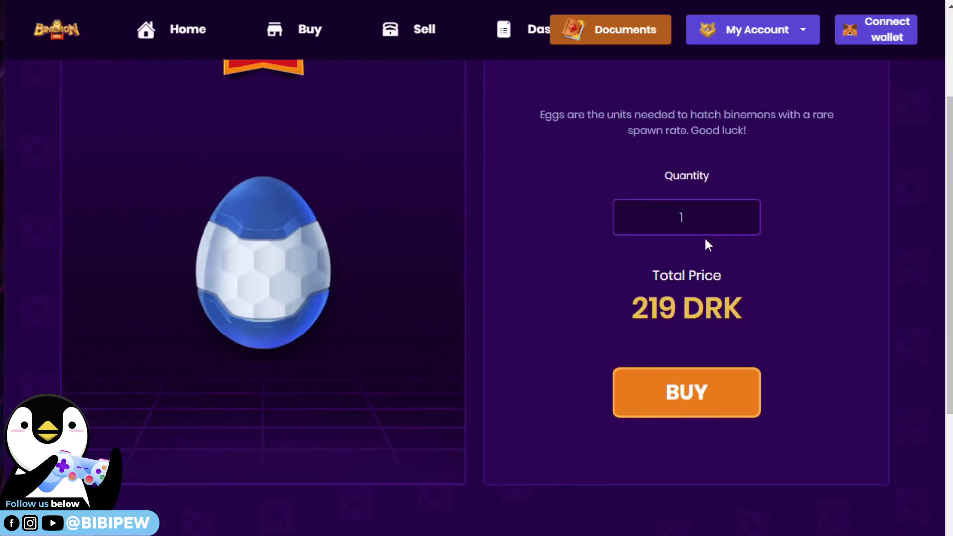
scroll(689, 395, "down", 5)
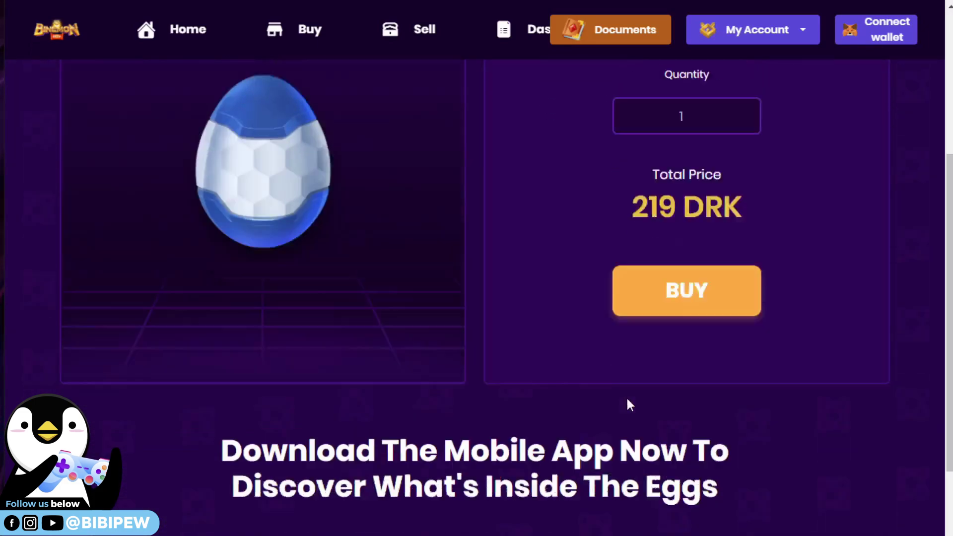
scroll(674, 397, "up", 5)
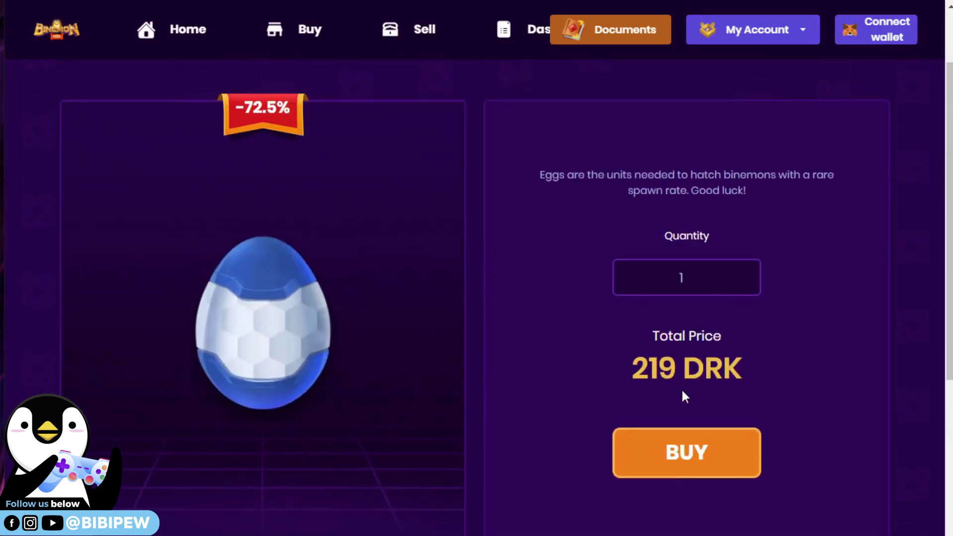
left_click(700, 451)
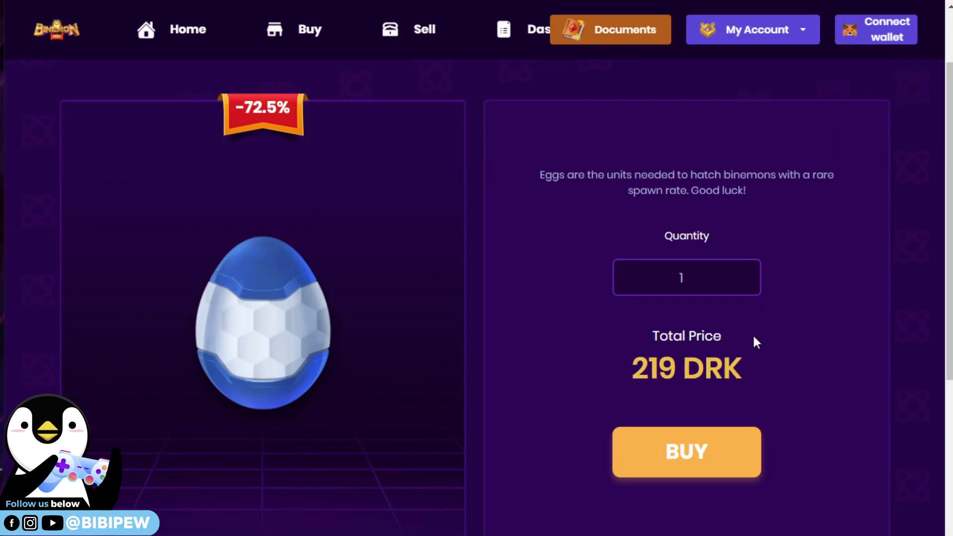
scroll(756, 342, "down", 3)
Step: Connect the MetaMask account to binemon.io and sign the BNM-LOGIN message
left_click(711, 319)
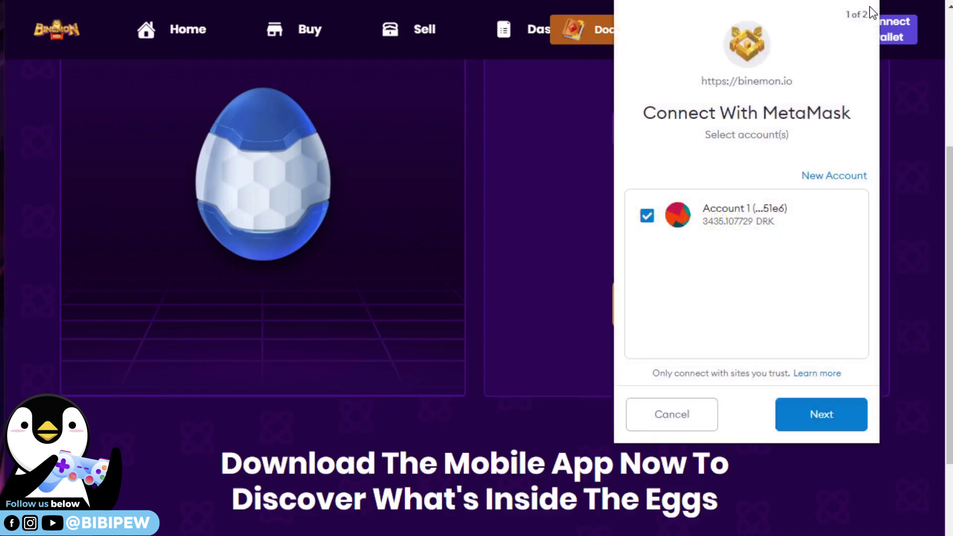
left_click(740, 222)
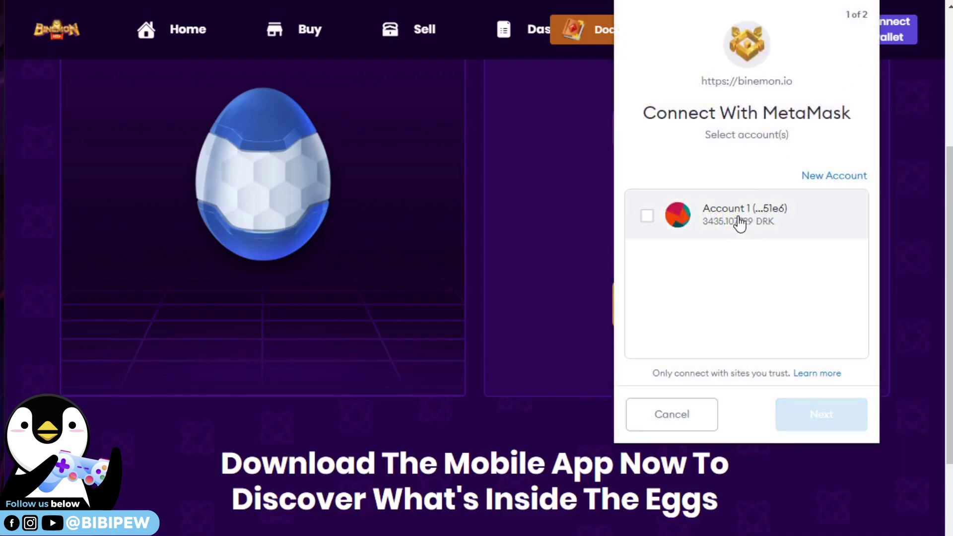
left_click(800, 416)
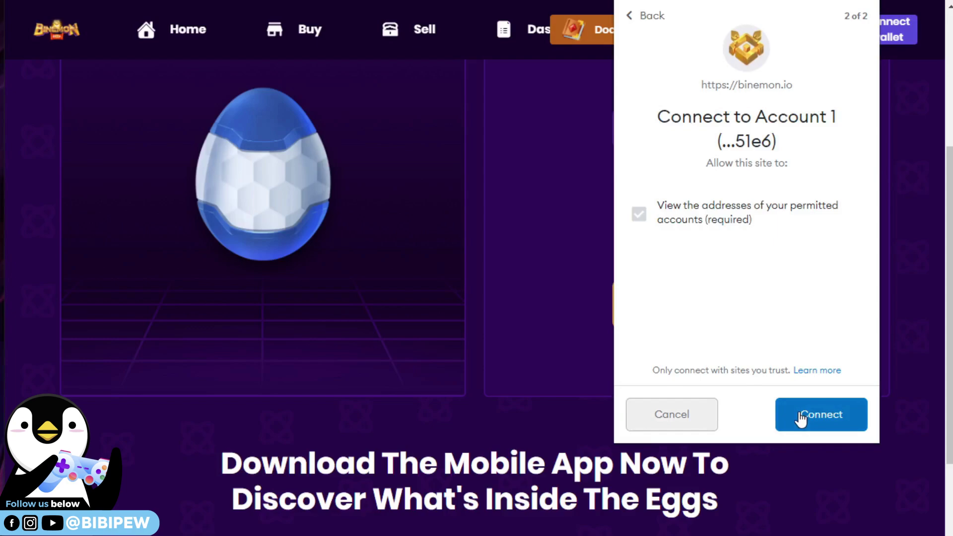
left_click(800, 416)
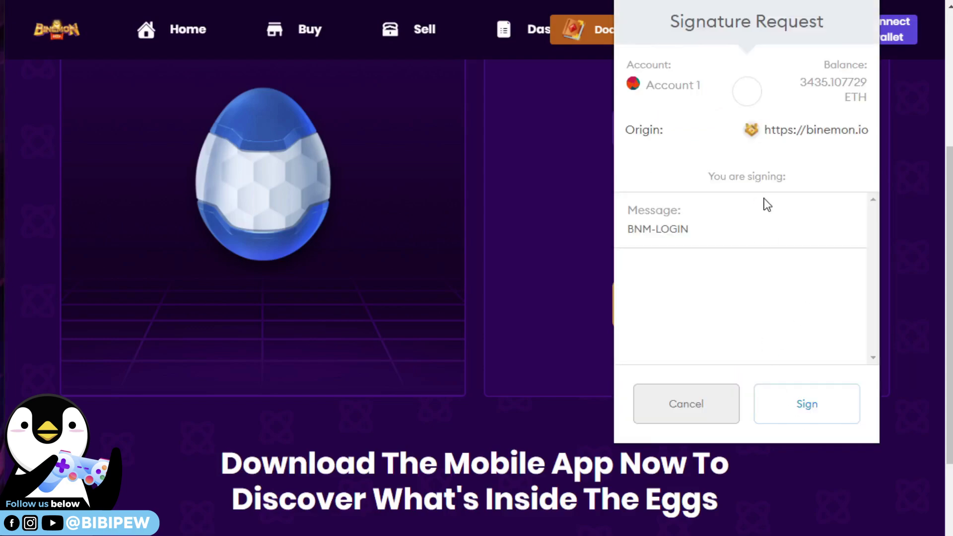
left_click(814, 408)
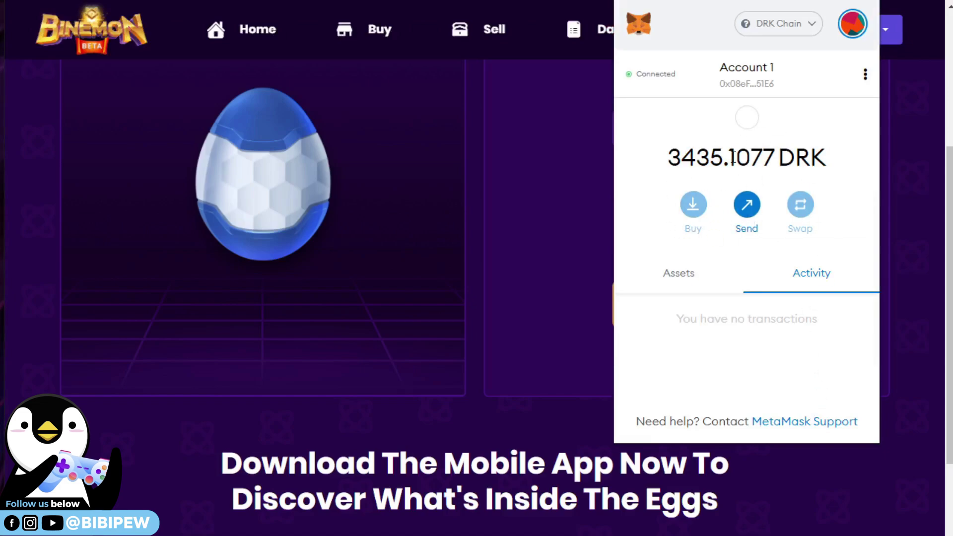
left_click(587, 172)
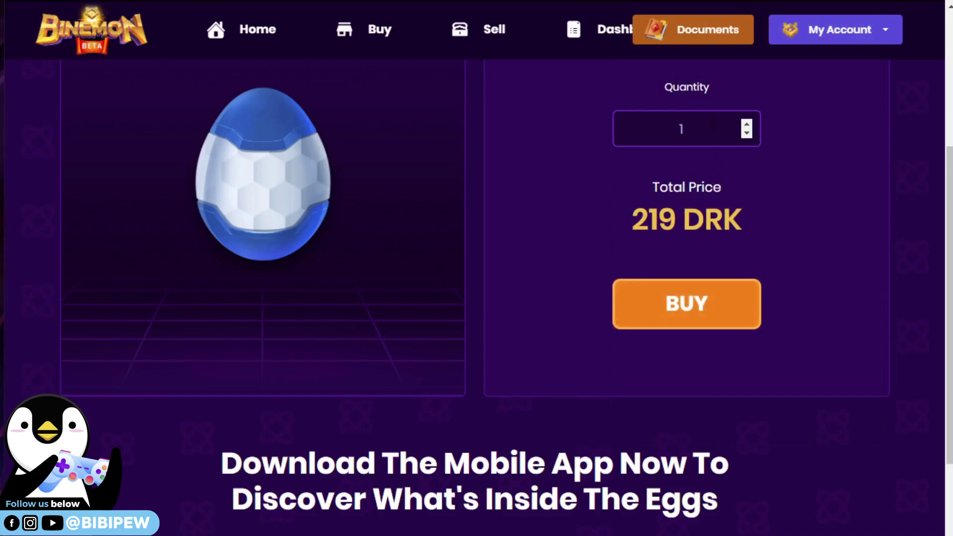
Step: Buy 5 eggs for 1095 DRK, approving the payment in MetaMask
double_click(681, 129)
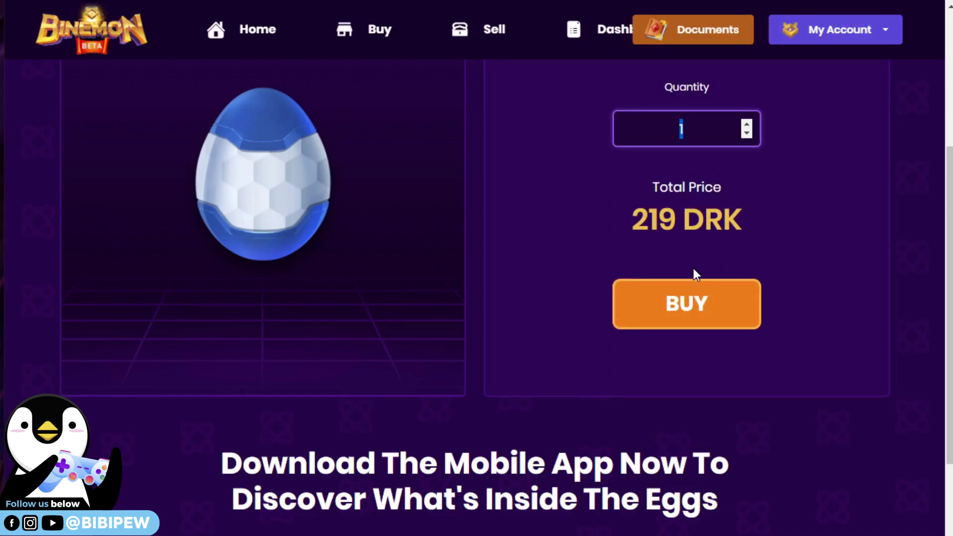
type("5")
left_click(700, 308)
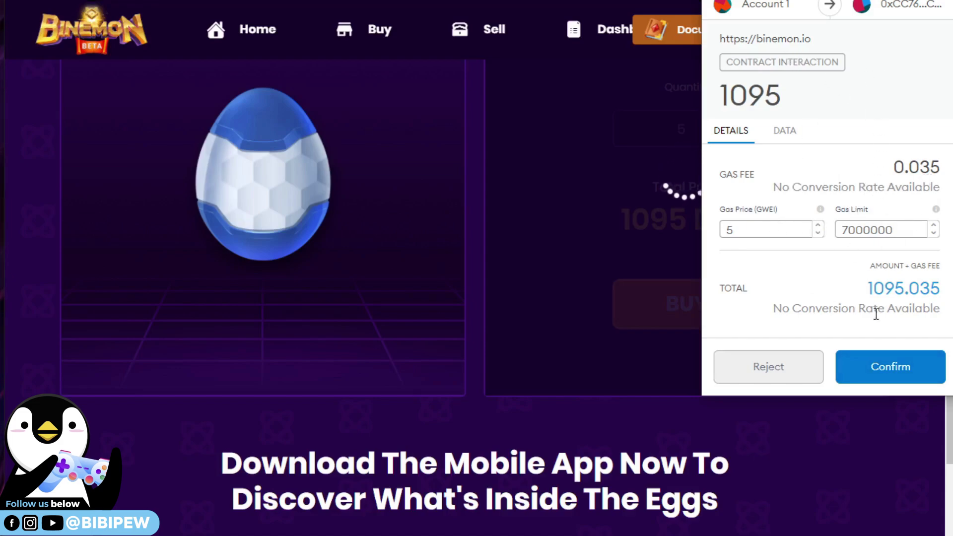
left_click(888, 365)
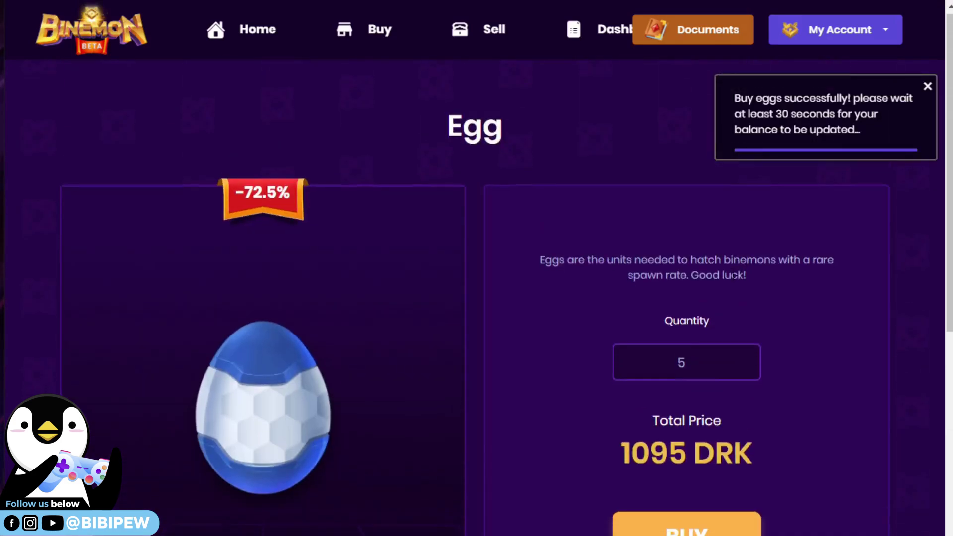
scroll(728, 282, "down", 2)
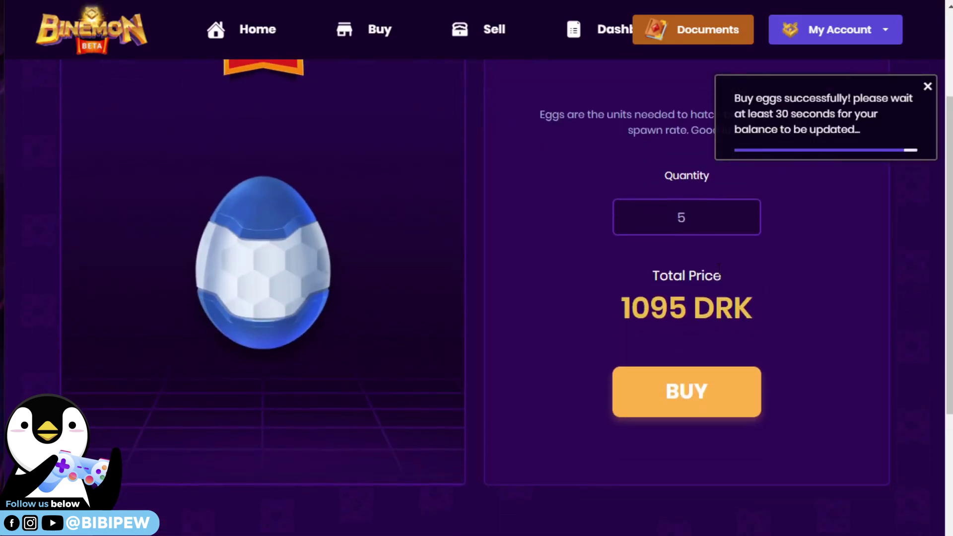
left_click(818, 151)
Step: Check the account details and MetaMask wallet overview after the first payment
left_click(842, 40)
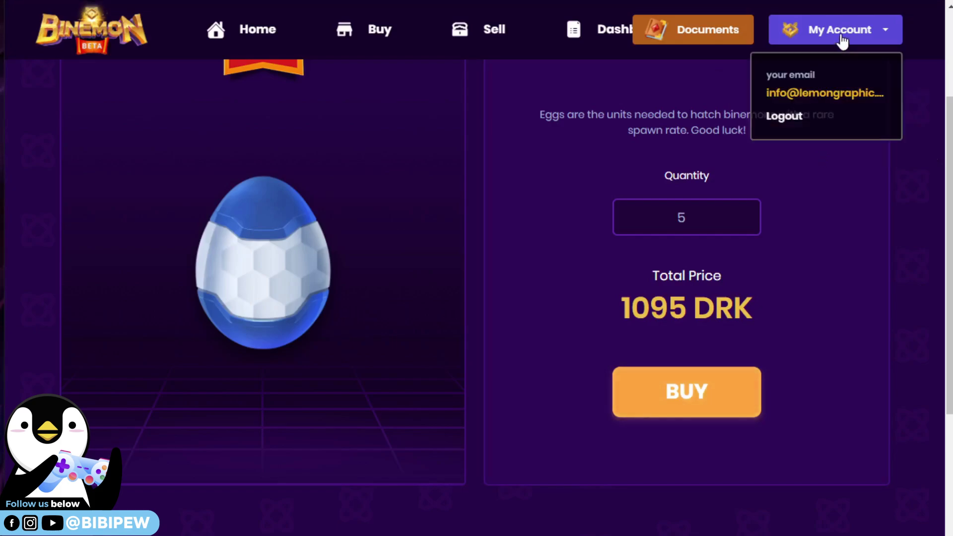
left_click(842, 42)
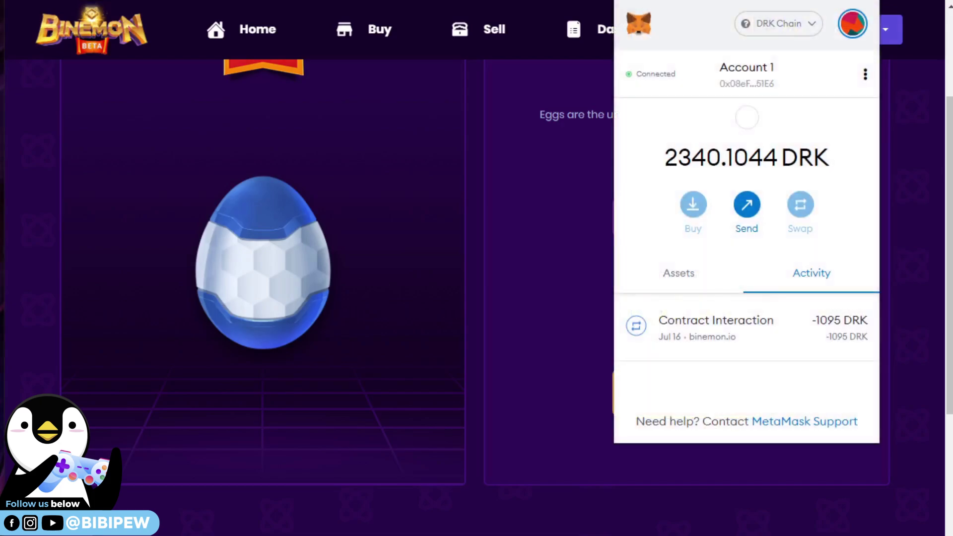
left_click(575, 397)
Step: Buy another 5 eggs for 1095 DRK and start the game to see 10 eggs
double_click(681, 217)
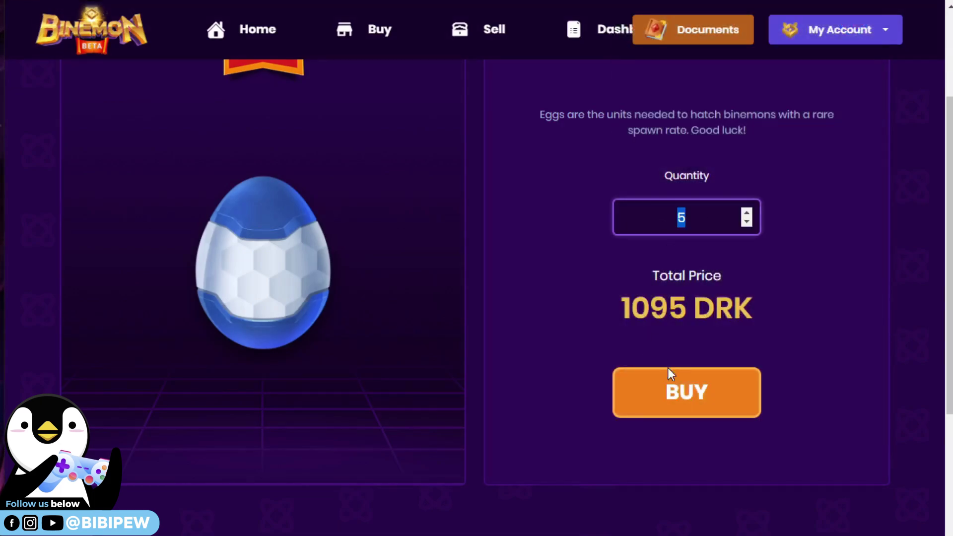
left_click(673, 397)
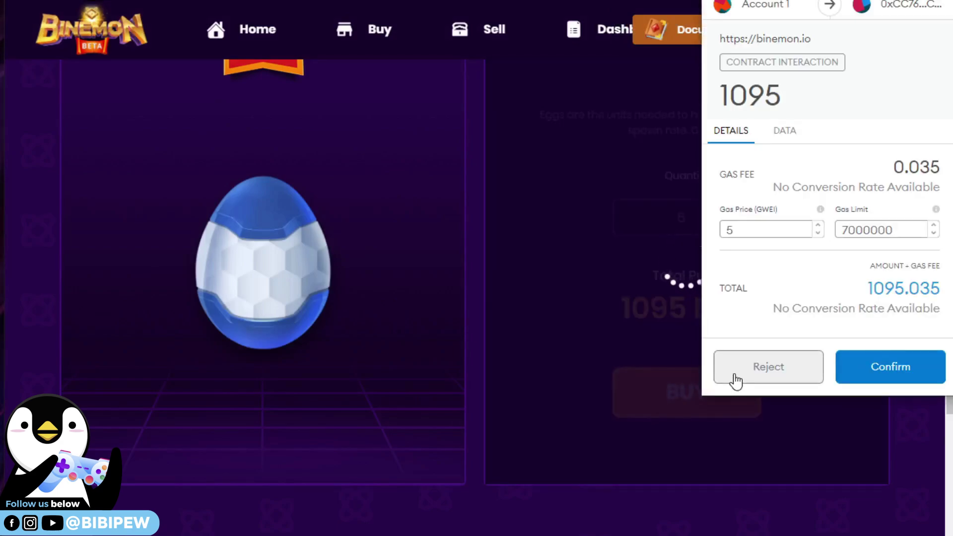
left_click(874, 379)
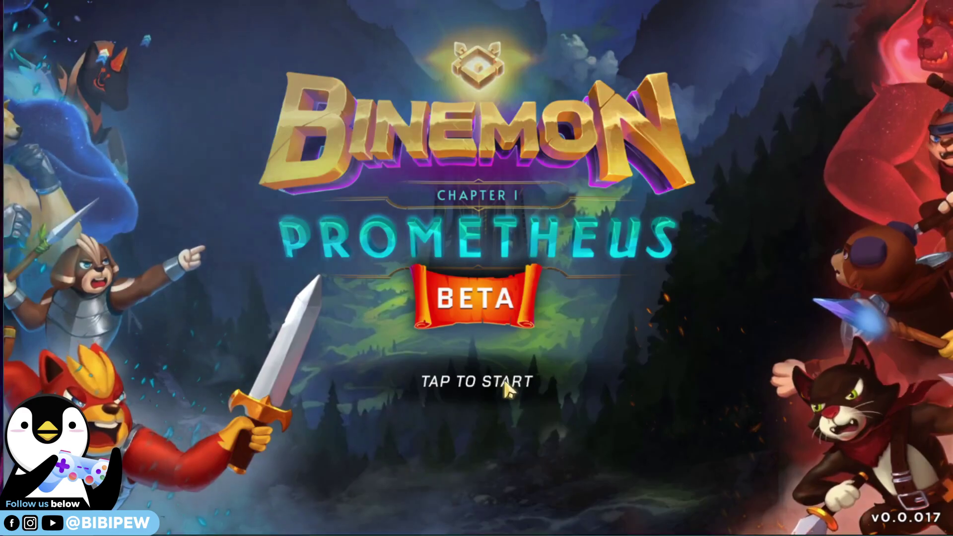
left_click(505, 381)
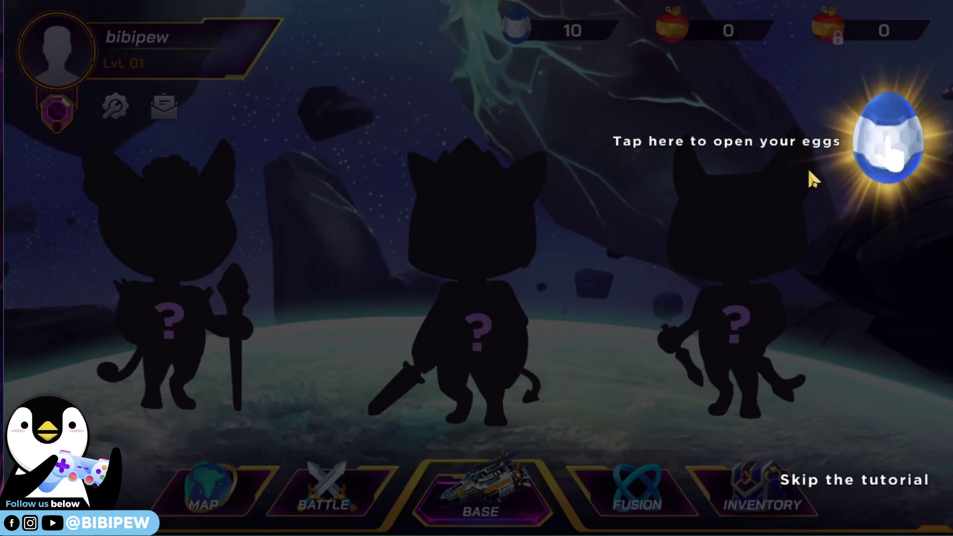
Step: Break open the first owned egg from the base screen, revealing the healer Fist Wizardsedate
left_click(886, 144)
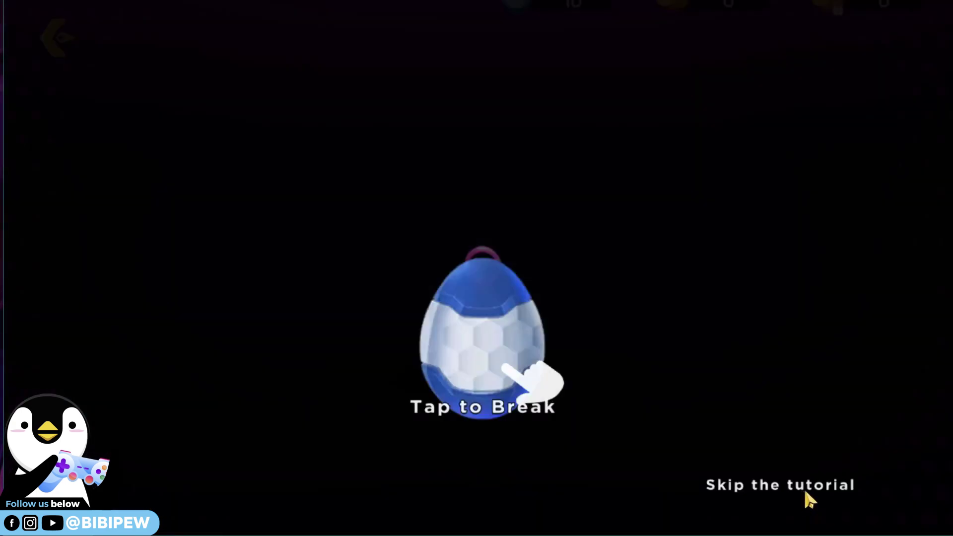
left_click(512, 367)
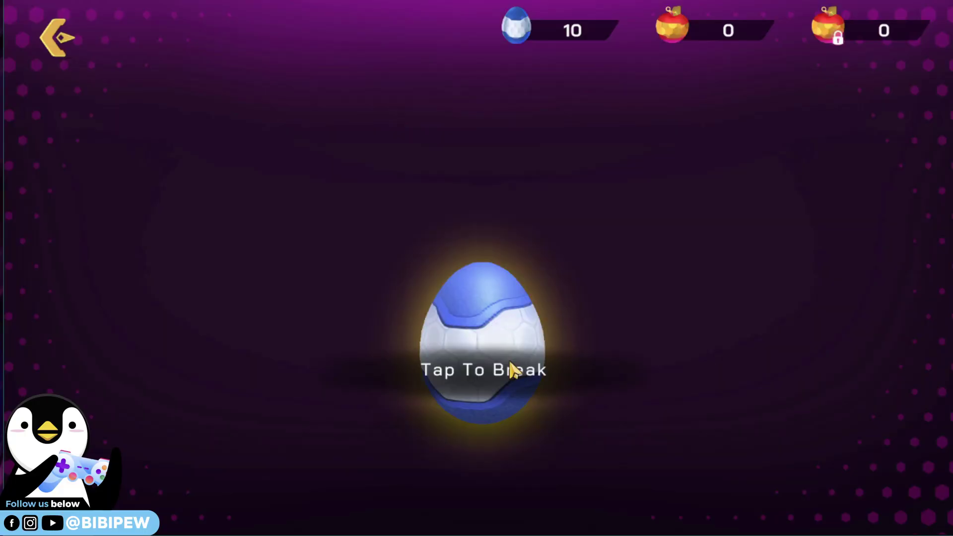
left_click(497, 380)
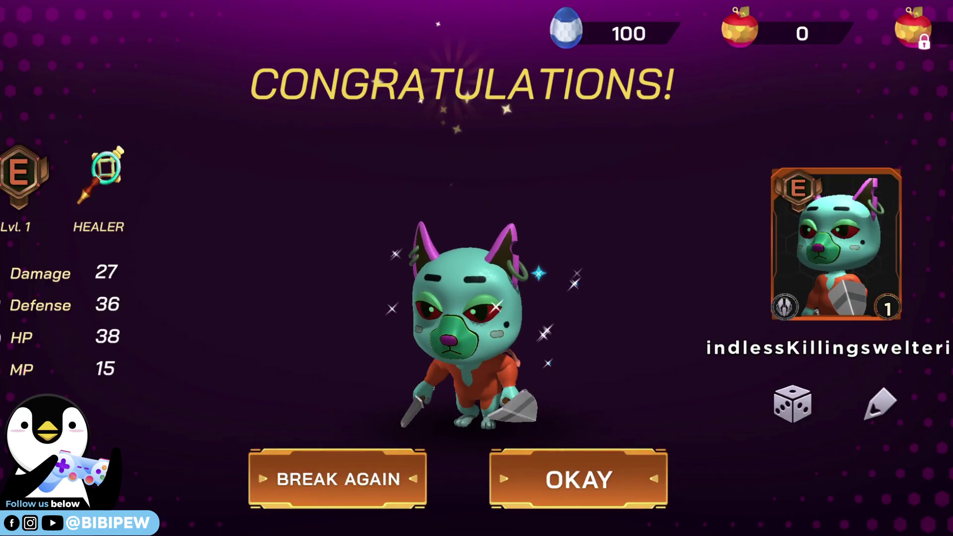
left_click(337, 479)
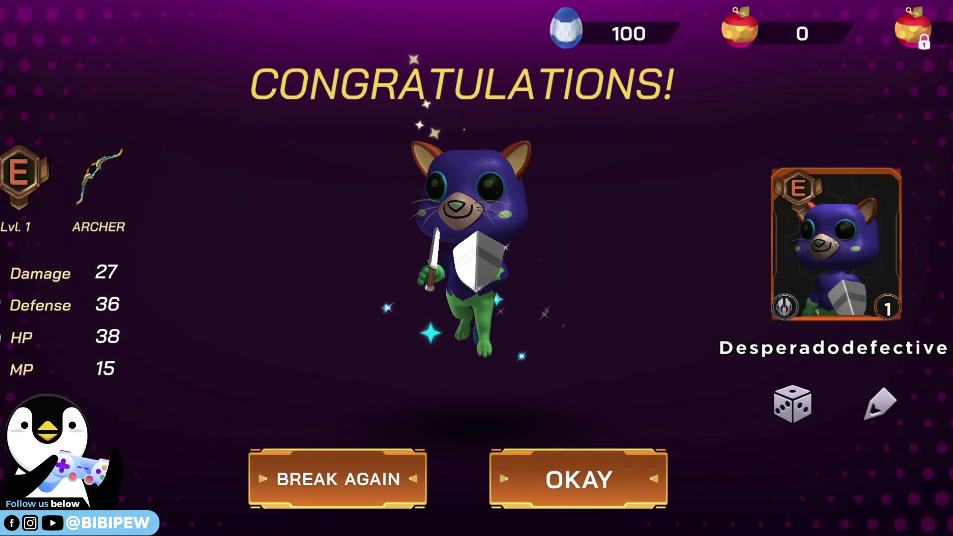
Step: Break open the next two eggs, revealing Speedwell and SpitFirezonked
left_click(337, 479)
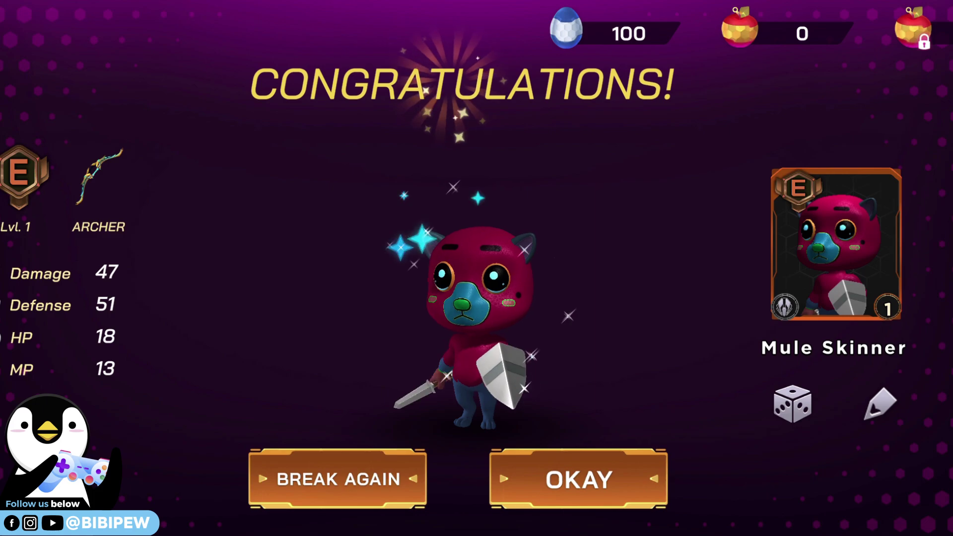
left_click(337, 479)
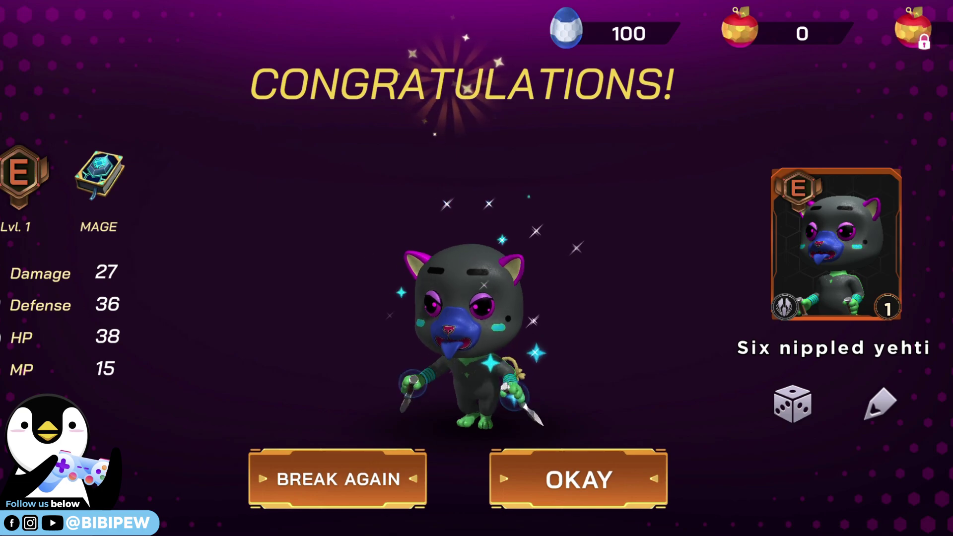
left_click(337, 479)
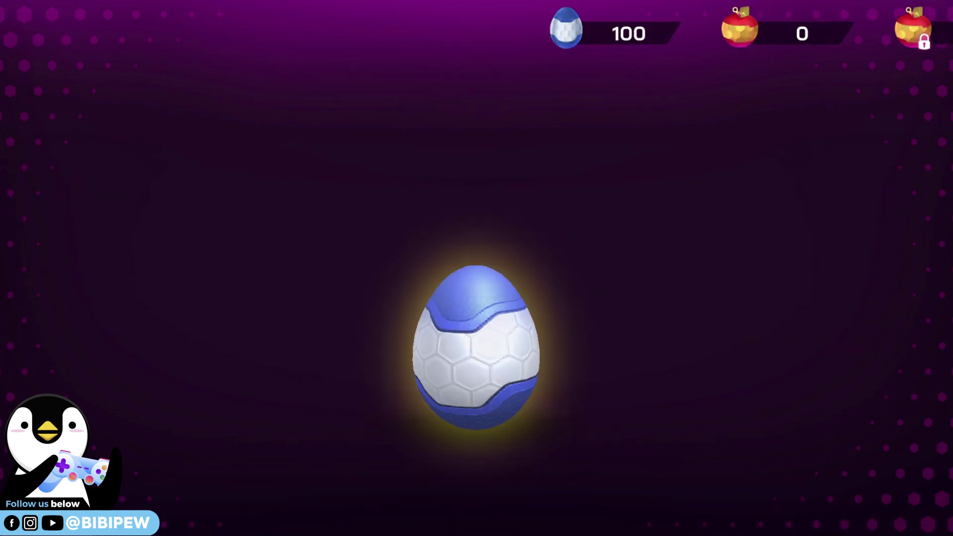
left_click(476, 347)
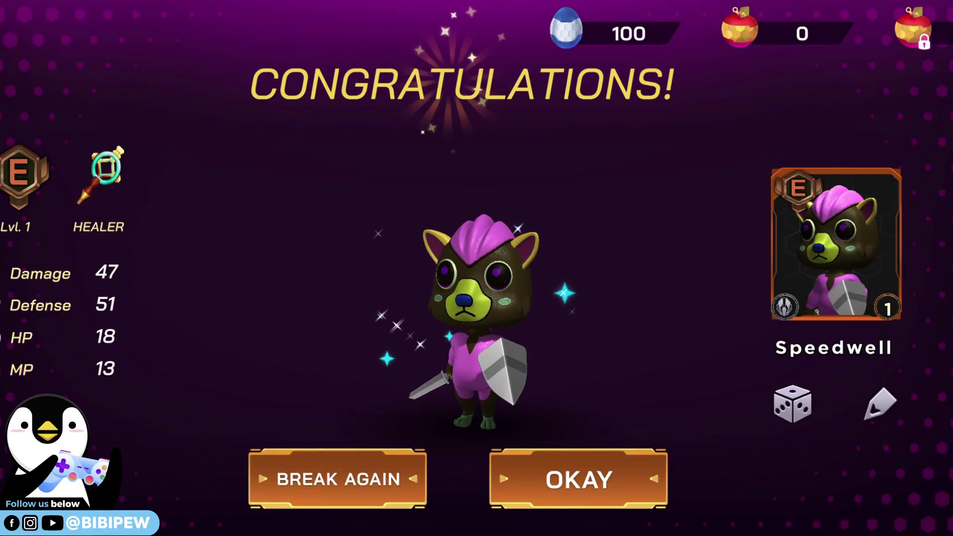
left_click(337, 479)
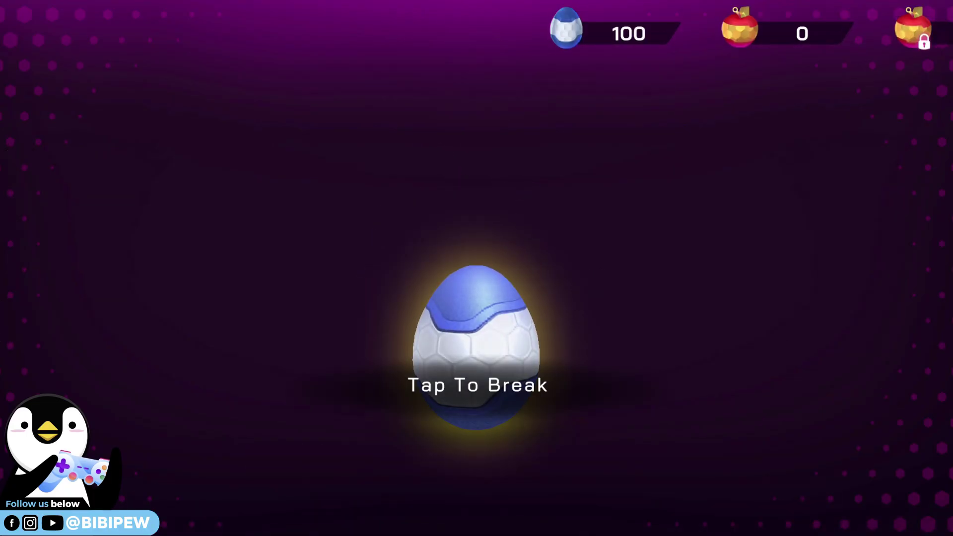
left_click(476, 348)
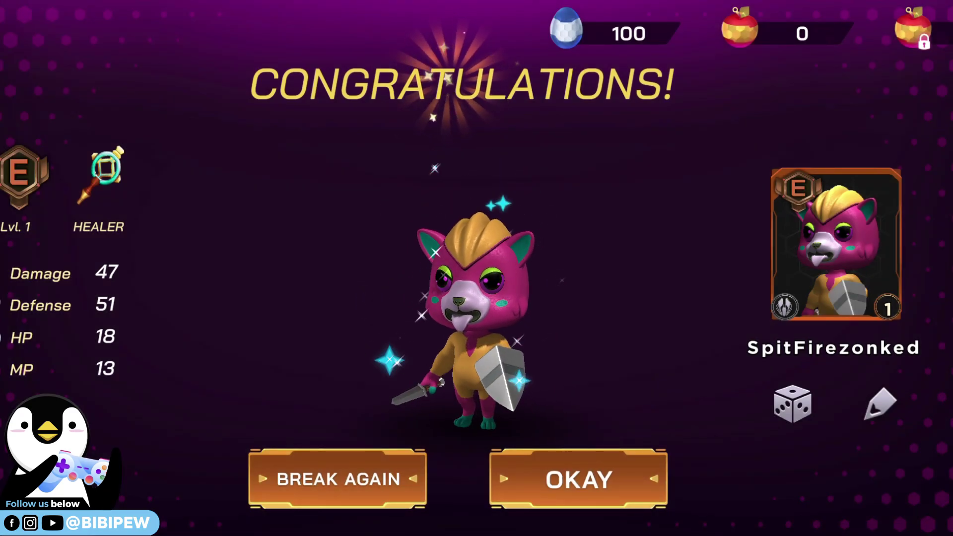
Step: Hatch the remaining eggs, gaining Club Nolashaggy and Swampmasherritzy, and return to the base
left_click(337, 479)
left_click(476, 347)
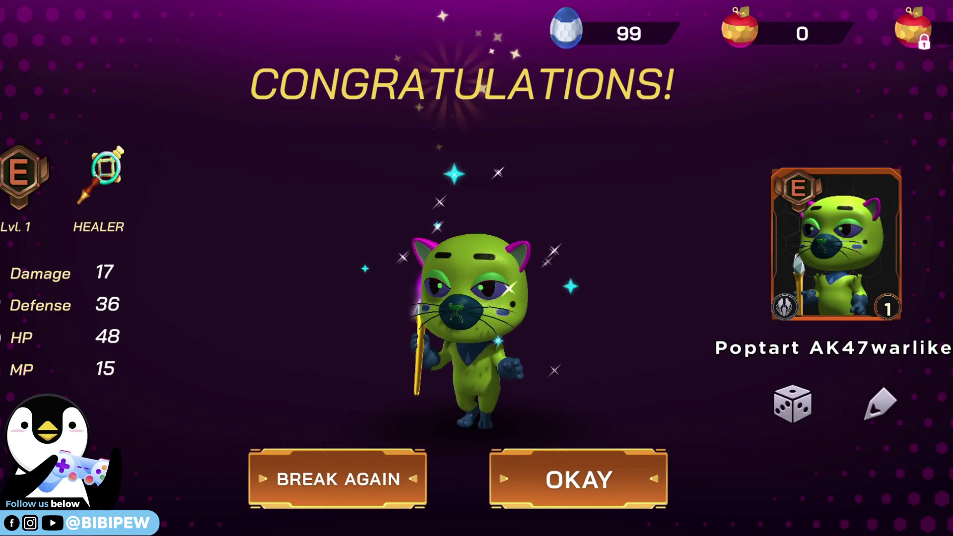
left_click(337, 479)
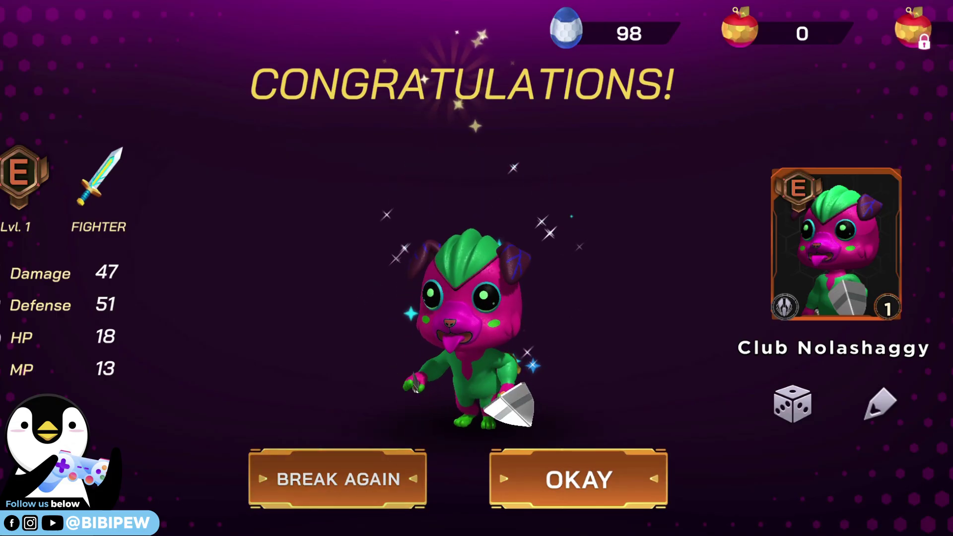
left_click(337, 479)
left_click(475, 348)
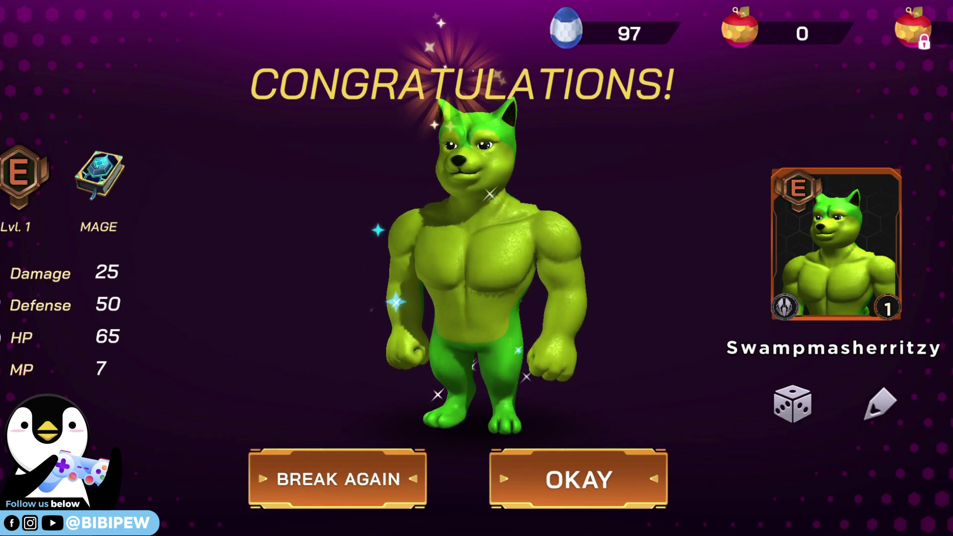
left_click(578, 479)
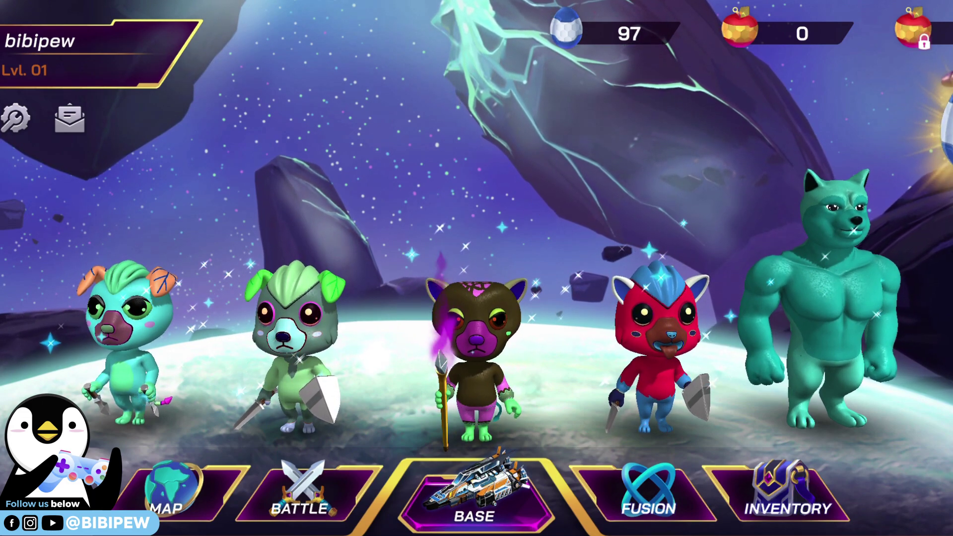
Step: Browse the Inventory's Mons grid of 115 binemons, including 27 fighters, healers and mages
left_click(788, 494)
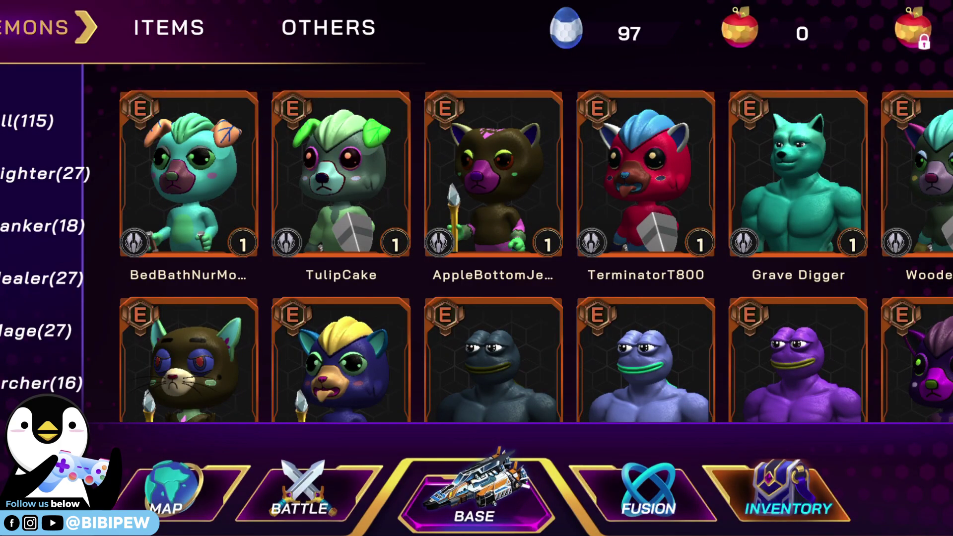
scroll(494, 243, "down", 3)
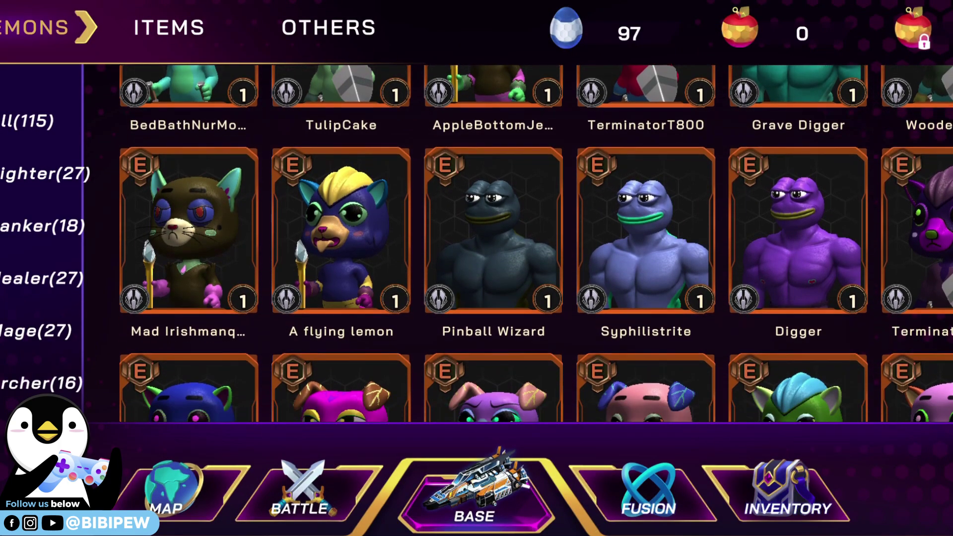
scroll(493, 243, "up", 3)
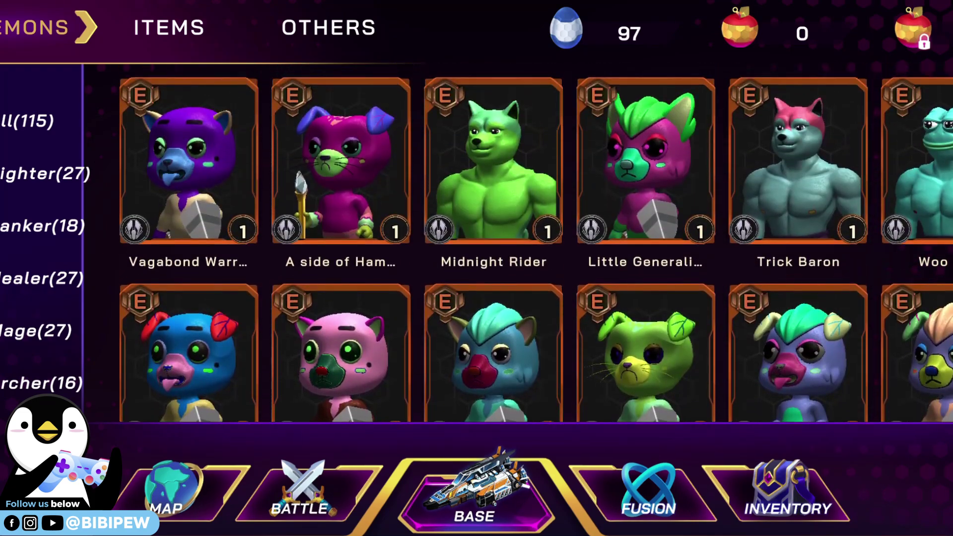
scroll(494, 243, "up", 10)
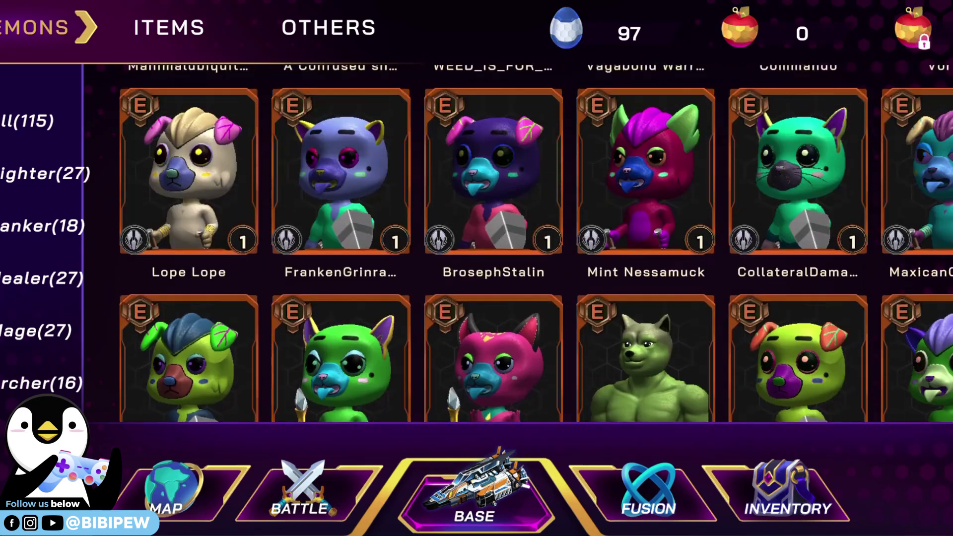
scroll(494, 243, "up", 5)
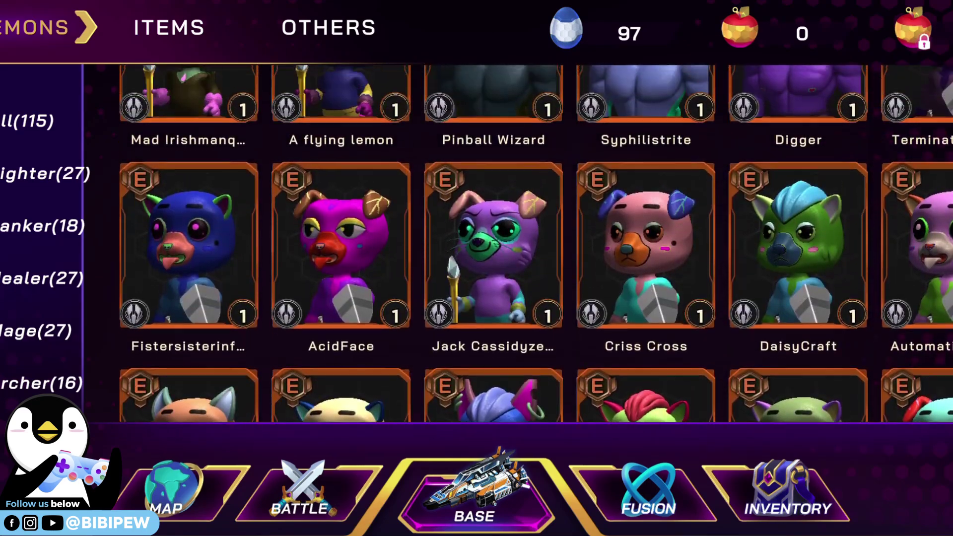